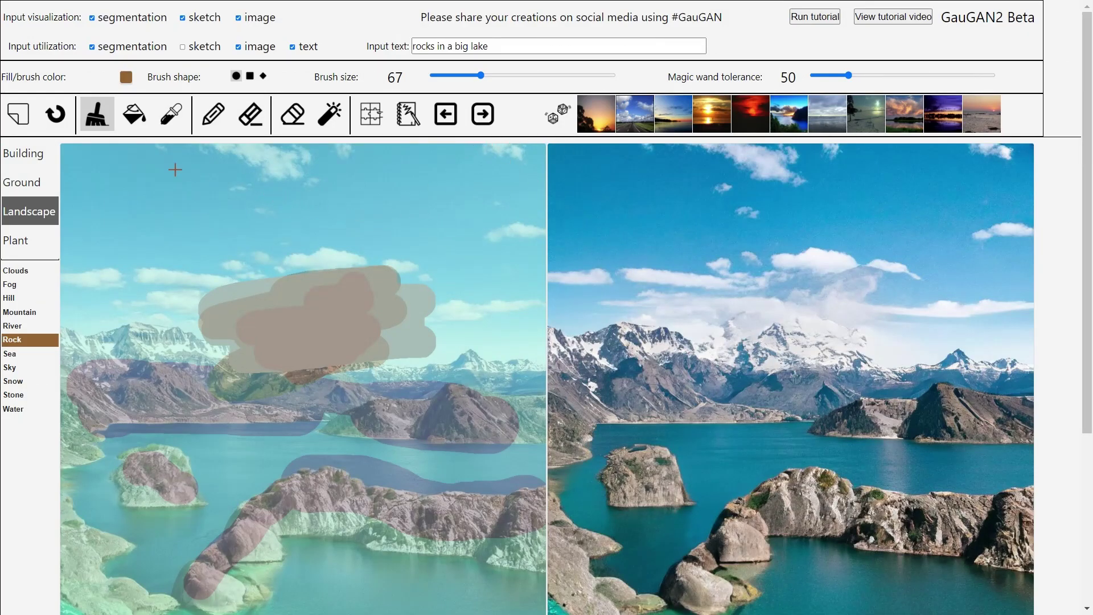
- Clear the canvas, exclude segmentation from the inputs and generate an image from the text "rocks in a big lake"
left_click(17, 117)
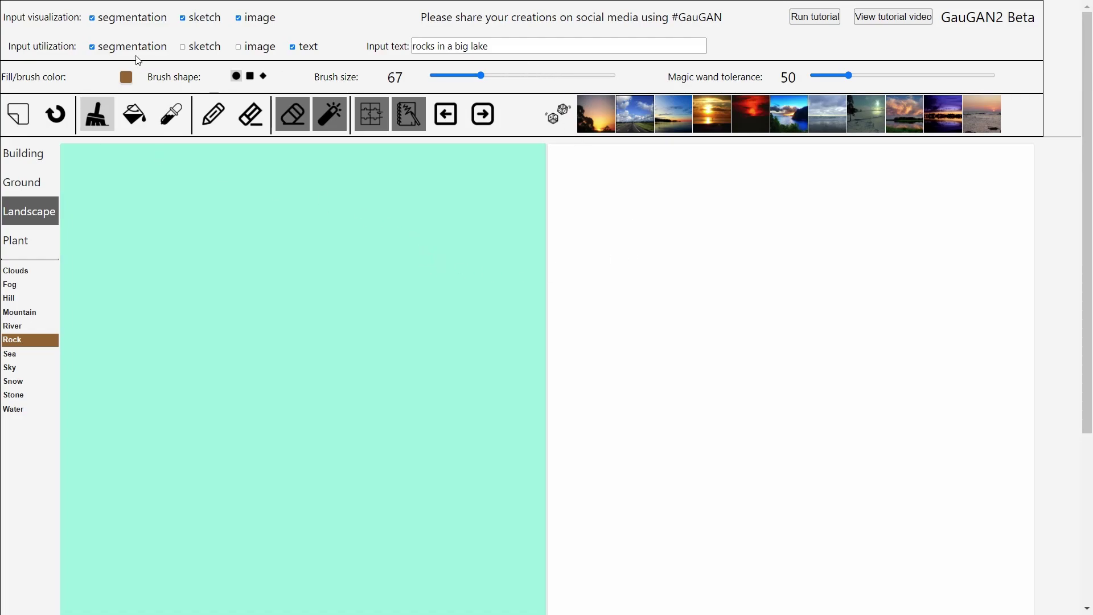
left_click(98, 48)
left_click(497, 47)
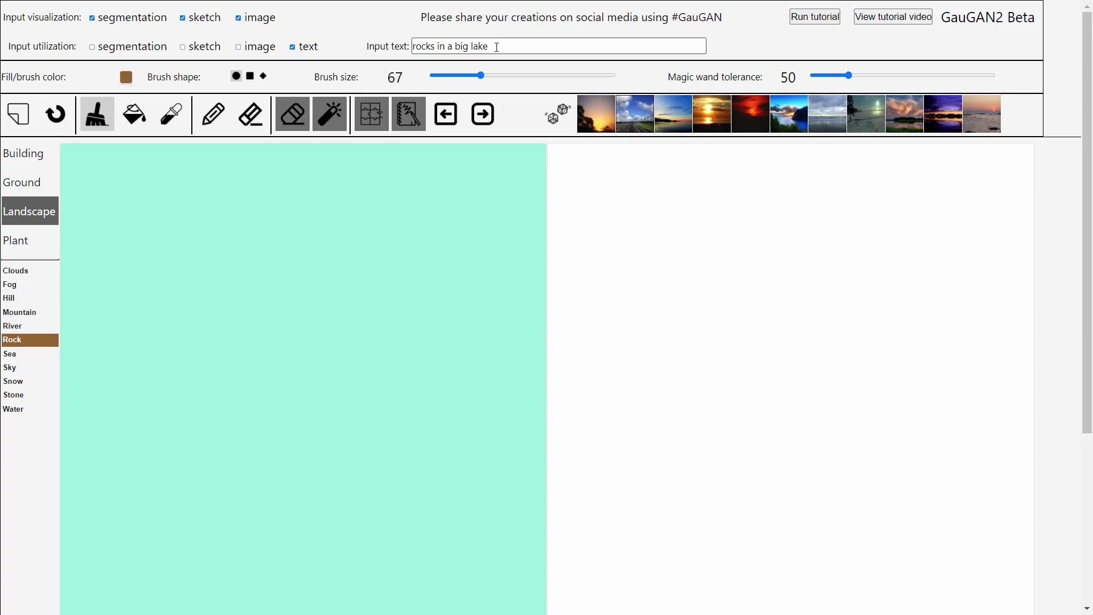
left_click(499, 46)
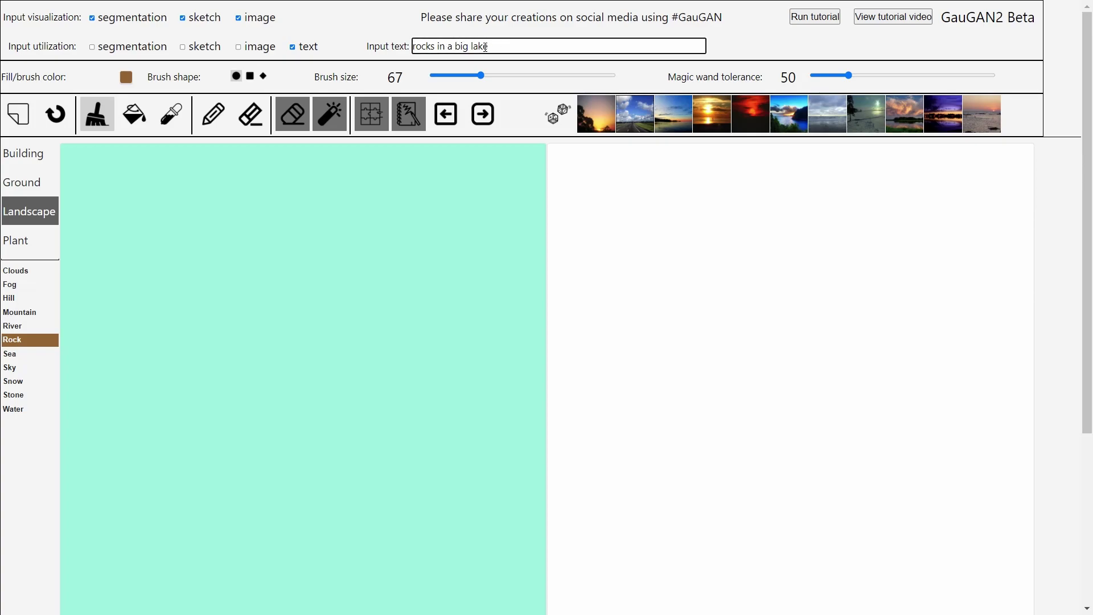
left_click(483, 115)
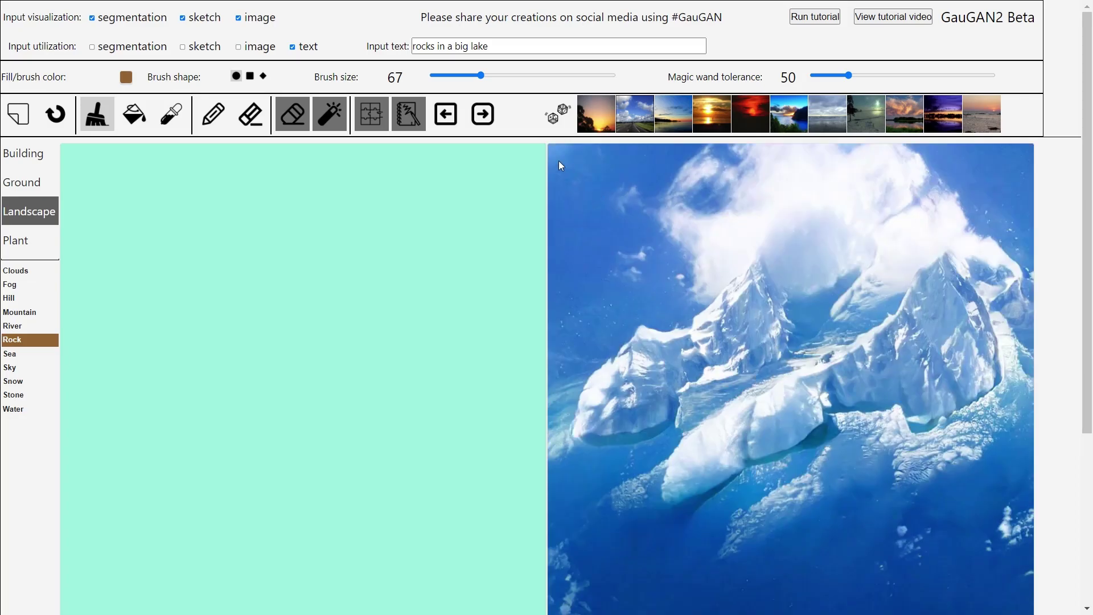
- Change the input text to "narrow lake passing through lush mountain" and generate a new image
left_click(511, 44)
key("ctrl+a")
type("narrow lake passing through lush mount")
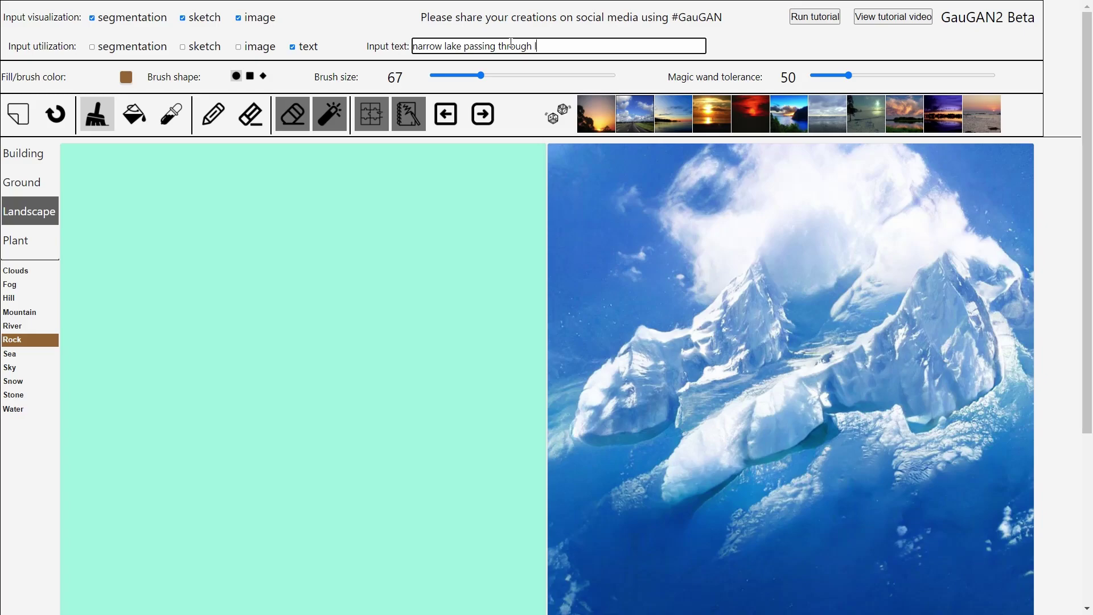
type("ain")
left_click(484, 117)
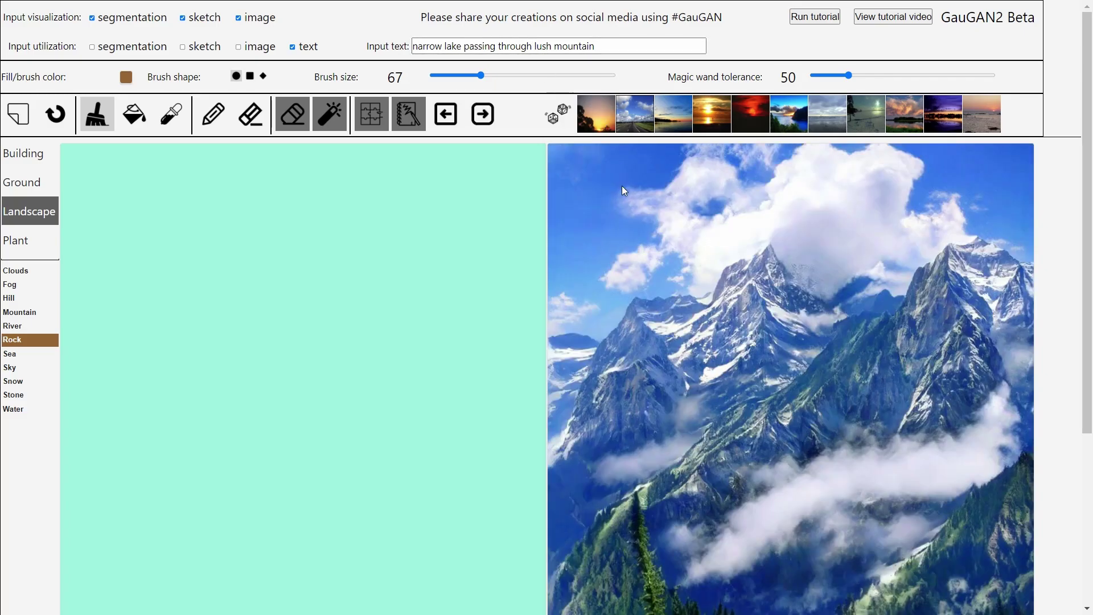
- Restyle the generated mountain landscape with a random style, the orange sunset and dusk-field presets, and another random style
scroll(627, 205, "down", 2)
scroll(628, 205, "up", 2)
left_click(555, 113)
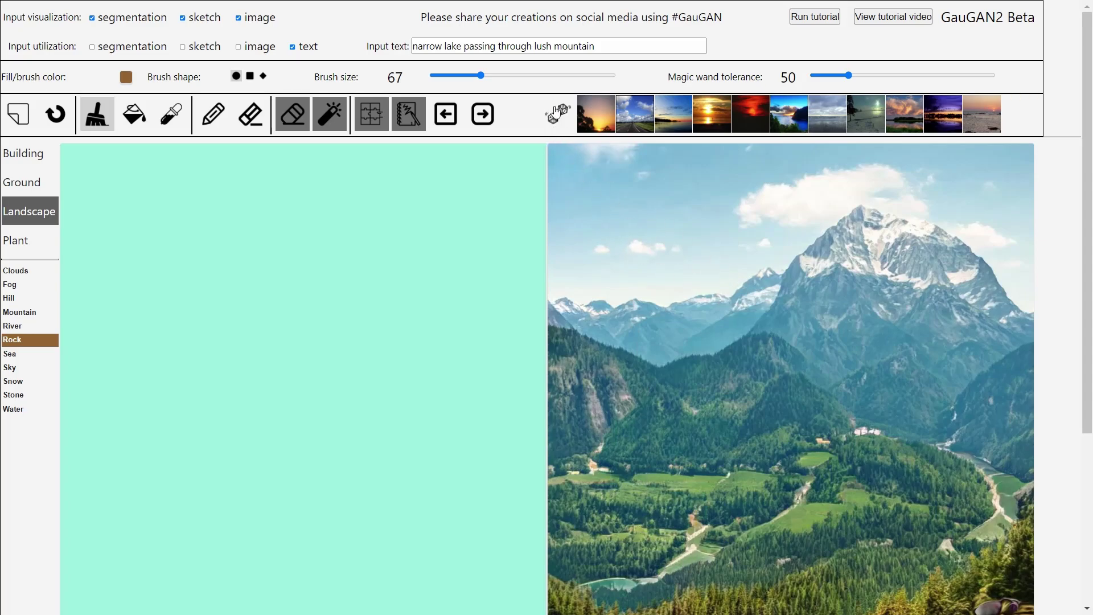
left_click(584, 126)
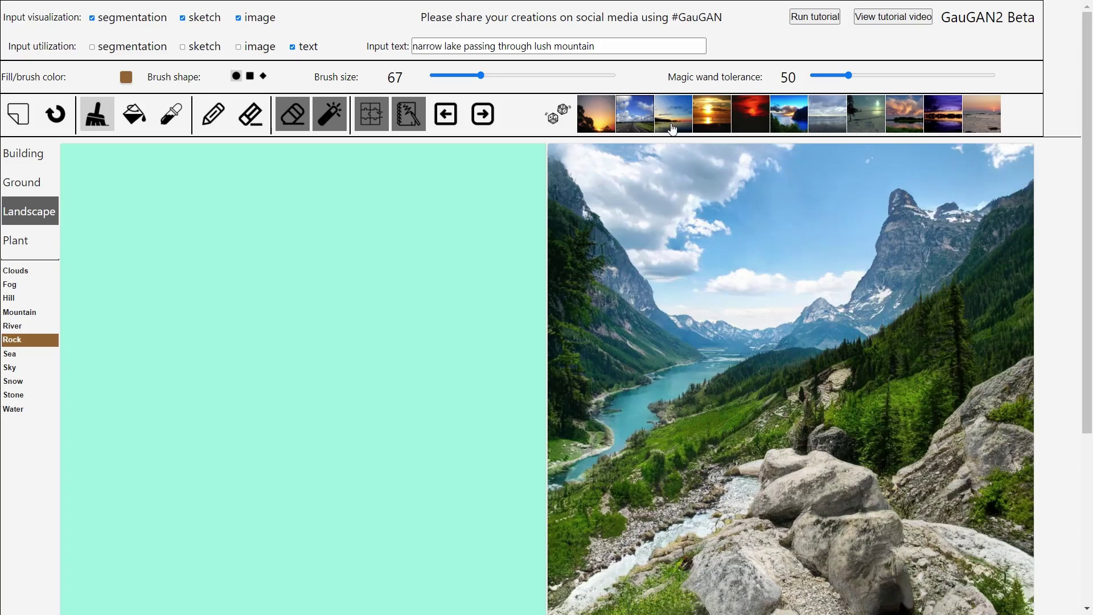
left_click(672, 129)
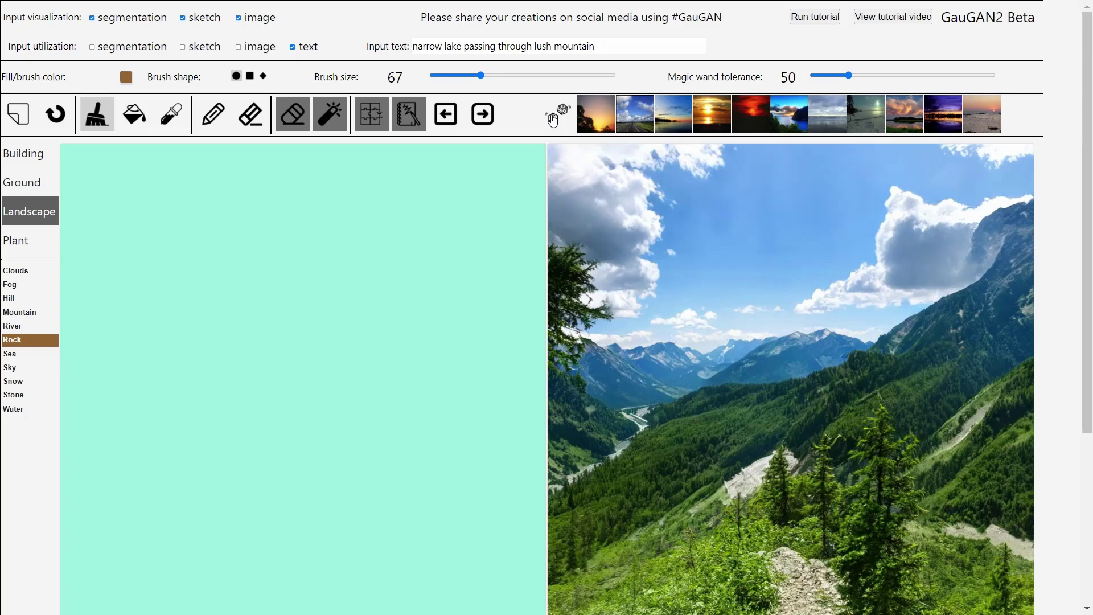
left_click(552, 119)
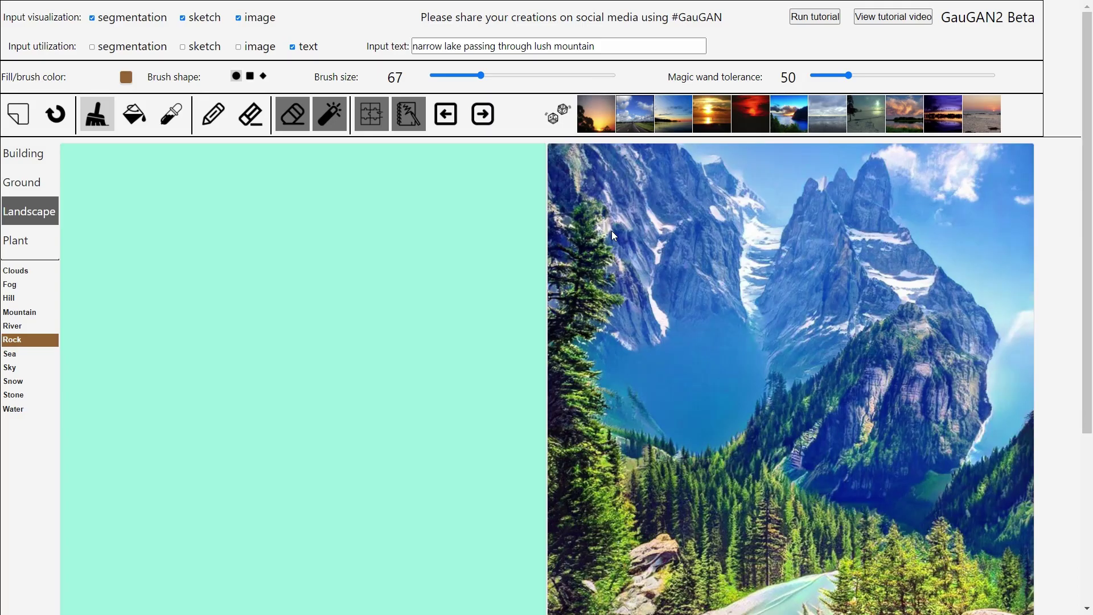
- Copy the generated image to the input canvas and erase its sky and mountain area with a size 125 eraser
left_click(447, 115)
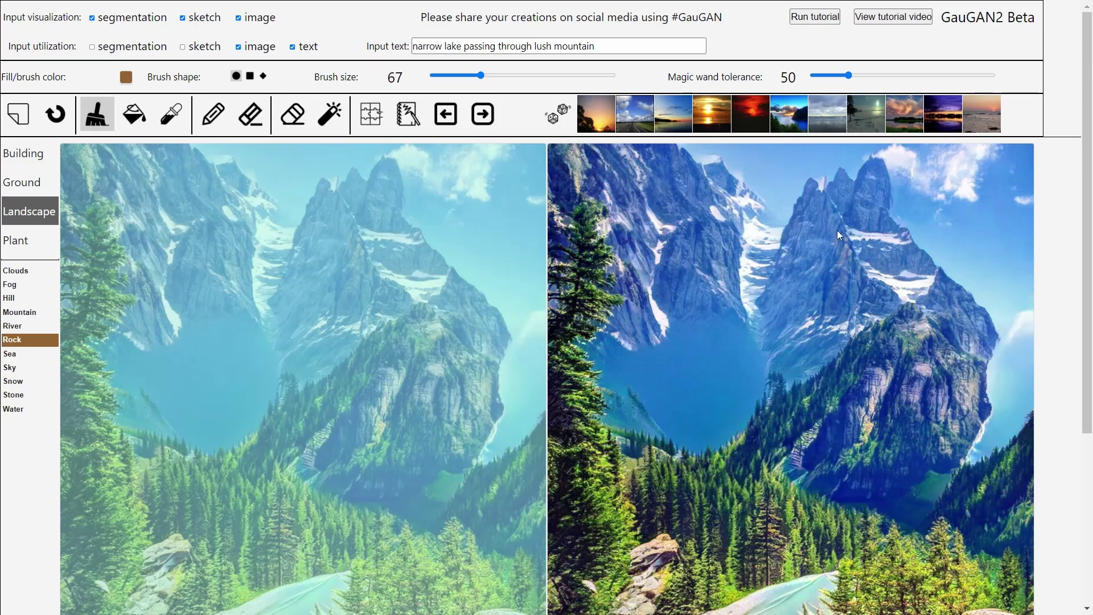
left_click(292, 117)
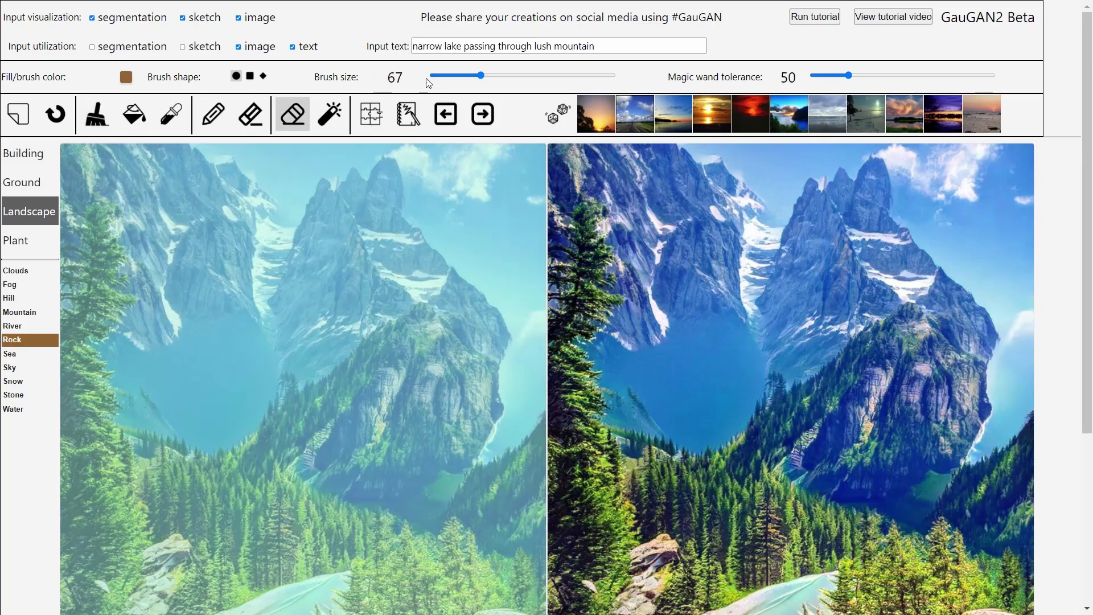
left_click(519, 76)
mouse_move(530, 532)
left_mouse_down()
mouse_move(478, 493)
mouse_move(331, 446)
mouse_move(410, 487)
mouse_move(490, 475)
mouse_move(517, 483)
mouse_move(517, 430)
mouse_move(323, 422)
mouse_move(331, 451)
mouse_move(418, 502)
mouse_move(348, 439)
mouse_move(298, 433)
mouse_move(287, 416)
mouse_move(215, 426)
mouse_move(173, 408)
mouse_move(172, 394)
mouse_move(535, 403)
mouse_move(528, 310)
mouse_move(501, 330)
mouse_move(471, 296)
mouse_move(433, 292)
mouse_move(484, 359)
mouse_move(379, 187)
mouse_move(324, 211)
mouse_move(427, 364)
mouse_move(338, 257)
mouse_move(290, 285)
mouse_move(383, 360)
mouse_move(305, 303)
mouse_move(164, 349)
mouse_move(152, 372)
mouse_move(172, 386)
mouse_move(149, 393)
mouse_move(131, 347)
mouse_move(214, 324)
mouse_move(298, 359)
mouse_move(262, 283)
mouse_move(271, 232)
mouse_move(235, 185)
mouse_move(87, 154)
mouse_move(149, 187)
mouse_move(168, 230)
mouse_move(222, 230)
mouse_move(209, 300)
mouse_move(150, 265)
mouse_move(154, 220)
mouse_move(153, 311)
mouse_move(164, 286)
mouse_move(149, 215)
mouse_move(220, 177)
mouse_move(353, 208)
mouse_move(513, 285)
mouse_move(402, 215)
mouse_move(530, 231)
mouse_move(525, 173)
mouse_move(216, 151)
left_mouse_up()
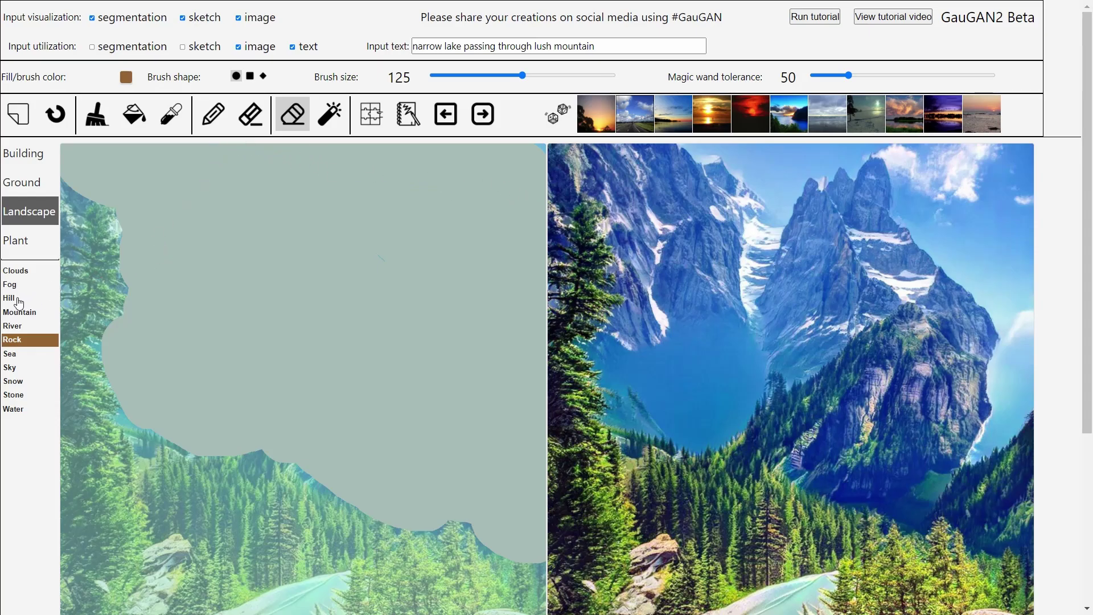
- Enable segmentation and sketch input, and paint a river along the erased area's lower edge with hills above it
left_click(19, 328)
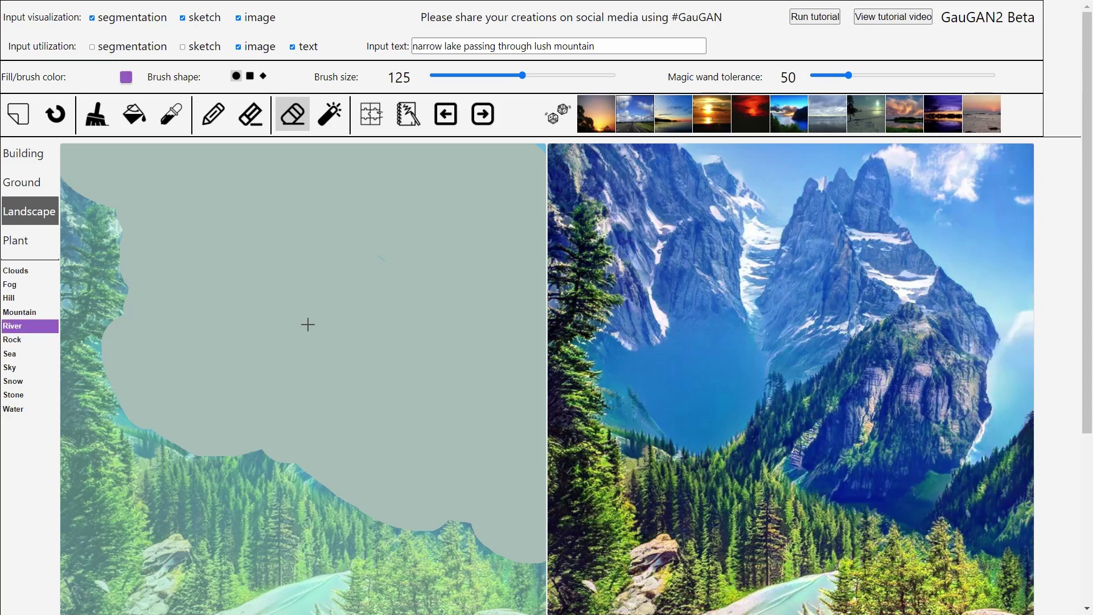
left_click(98, 116)
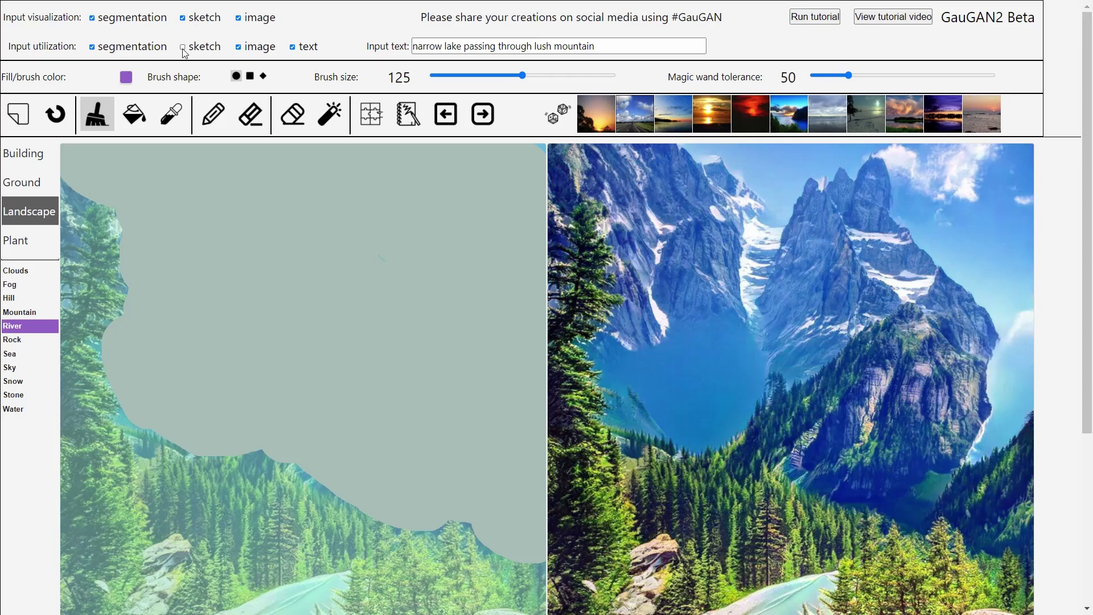
mouse_move(534, 544)
left_mouse_down()
mouse_move(475, 501)
mouse_move(379, 489)
mouse_move(318, 447)
mouse_move(173, 417)
mouse_move(403, 462)
mouse_move(355, 445)
mouse_move(390, 425)
mouse_move(343, 407)
mouse_move(381, 431)
left_mouse_up()
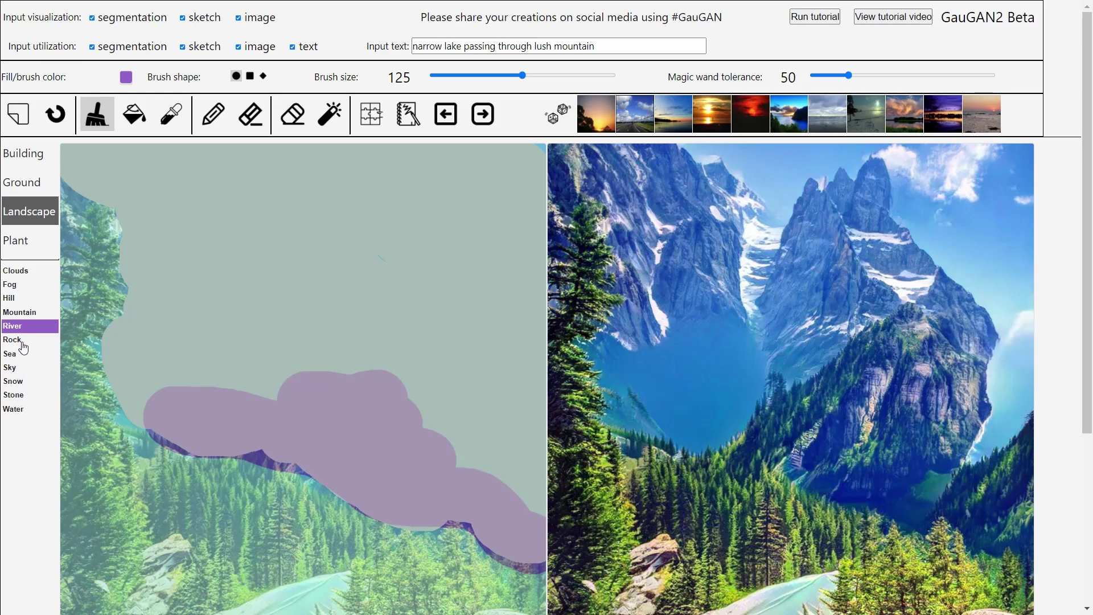
left_click(19, 300)
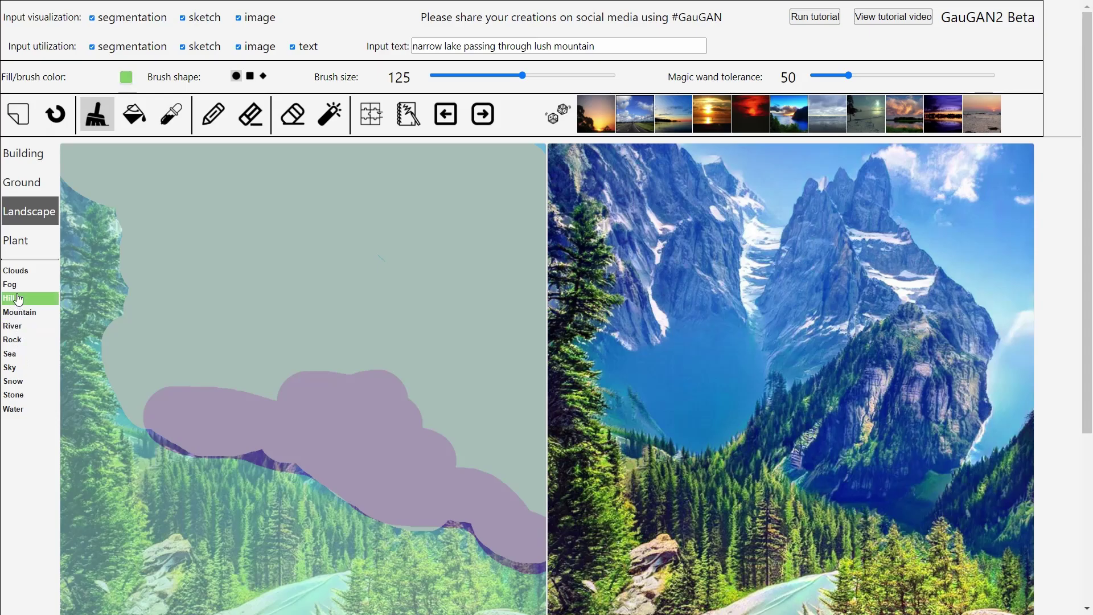
mouse_move(528, 488)
left_mouse_down()
mouse_move(464, 432)
mouse_move(501, 419)
mouse_move(434, 378)
mouse_move(520, 379)
mouse_move(309, 352)
mouse_move(139, 361)
mouse_move(139, 342)
mouse_move(446, 319)
mouse_move(376, 271)
left_mouse_up()
- Paint a fog band above the hills, trim its upper edge with sky and generate the image
left_click(9, 284)
mouse_move(530, 284)
left_mouse_down()
mouse_move(488, 293)
mouse_move(293, 275)
mouse_move(117, 305)
left_mouse_up()
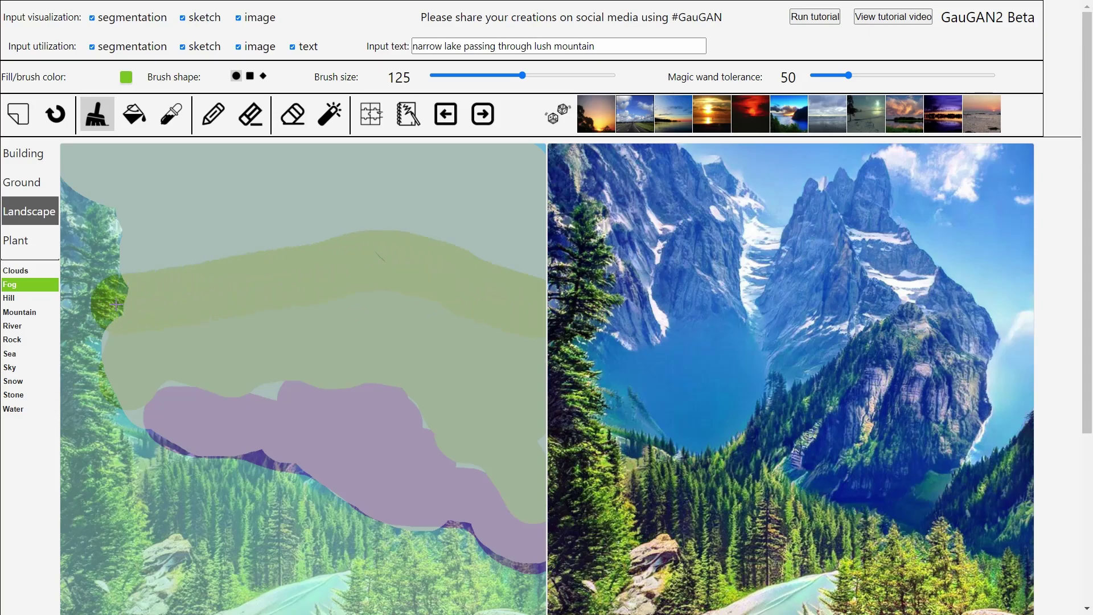
left_click(9, 367)
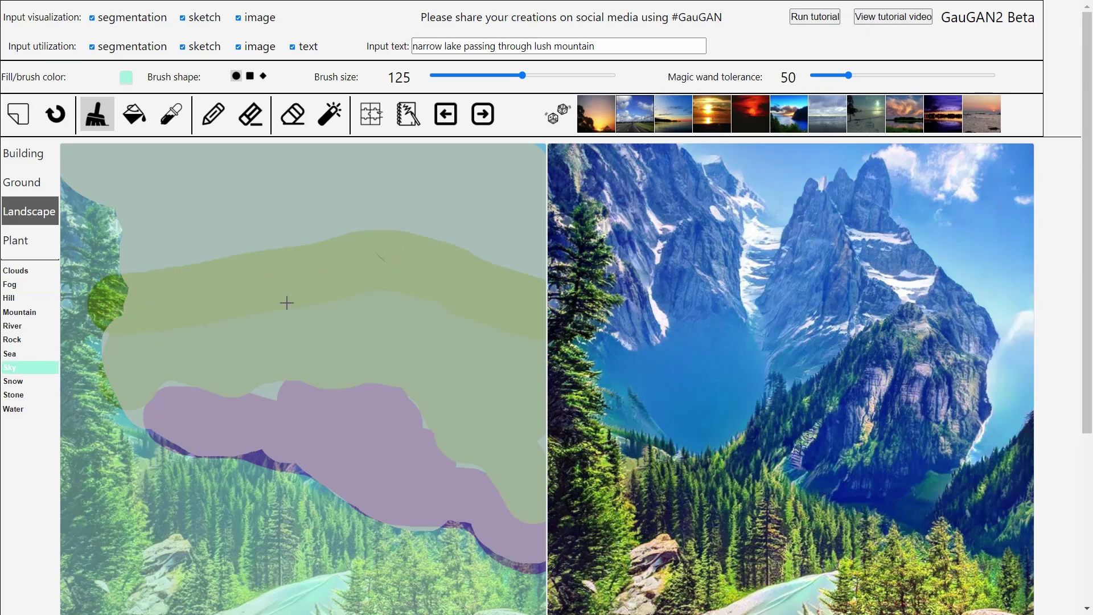
mouse_move(138, 258)
left_mouse_down()
mouse_move(376, 205)
mouse_move(463, 208)
mouse_move(517, 240)
left_mouse_up()
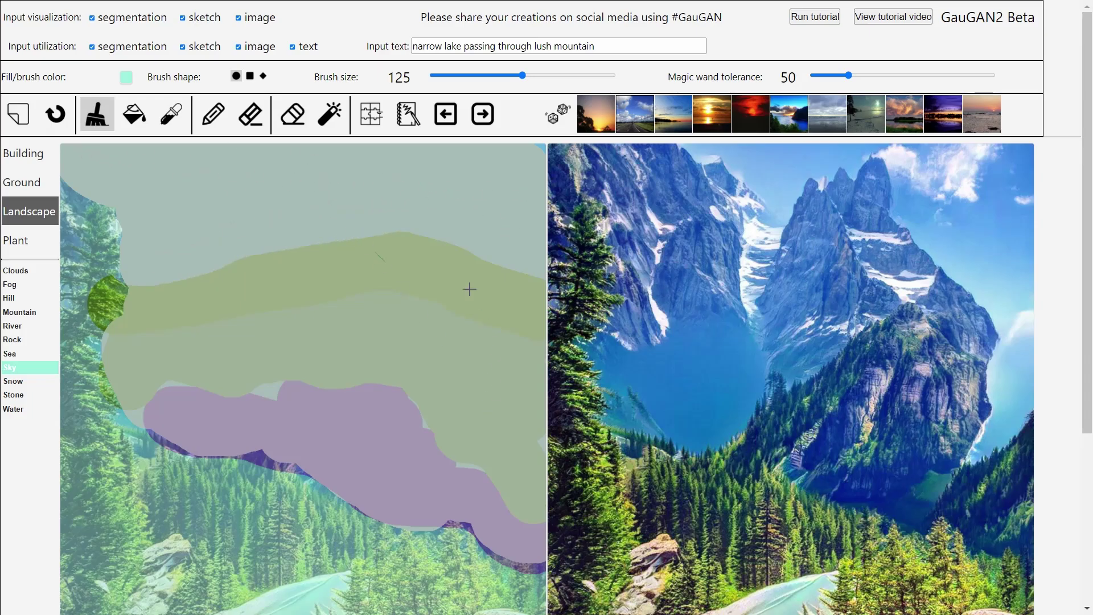
left_click(486, 122)
key("ctrl+z")
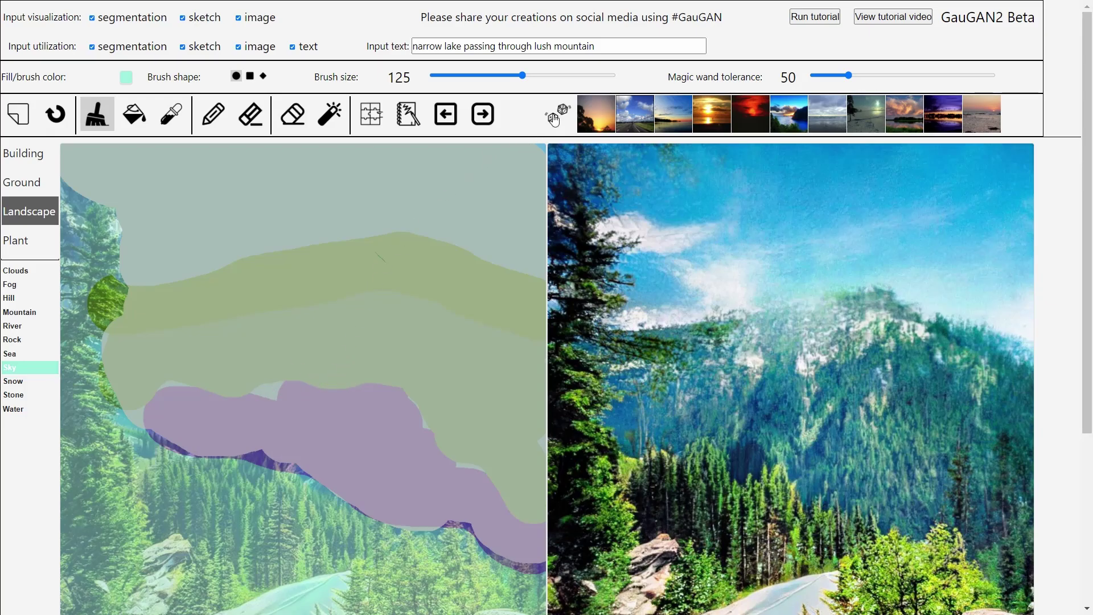
- Regenerate the landscape and extend the fog over the hills down to the river's upper edge
left_click(480, 116)
key("ctrl+z")
left_click(21, 286)
mouse_move(518, 329)
left_mouse_down()
mouse_move(438, 301)
mouse_move(341, 289)
mouse_move(213, 335)
left_mouse_up()
mouse_move(361, 363)
left_mouse_down()
mouse_move(503, 471)
mouse_move(441, 414)
mouse_move(368, 381)
mouse_move(234, 396)
left_mouse_up()
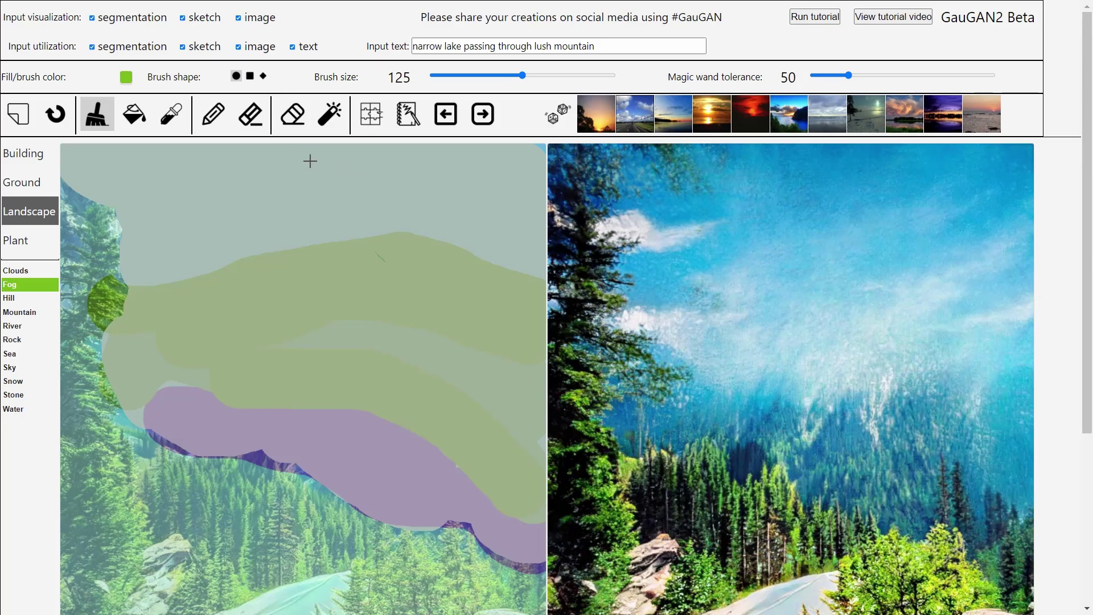
- Start a blank canvas and paint a large river area across its lower middle with the size 125 brush
left_click(17, 119)
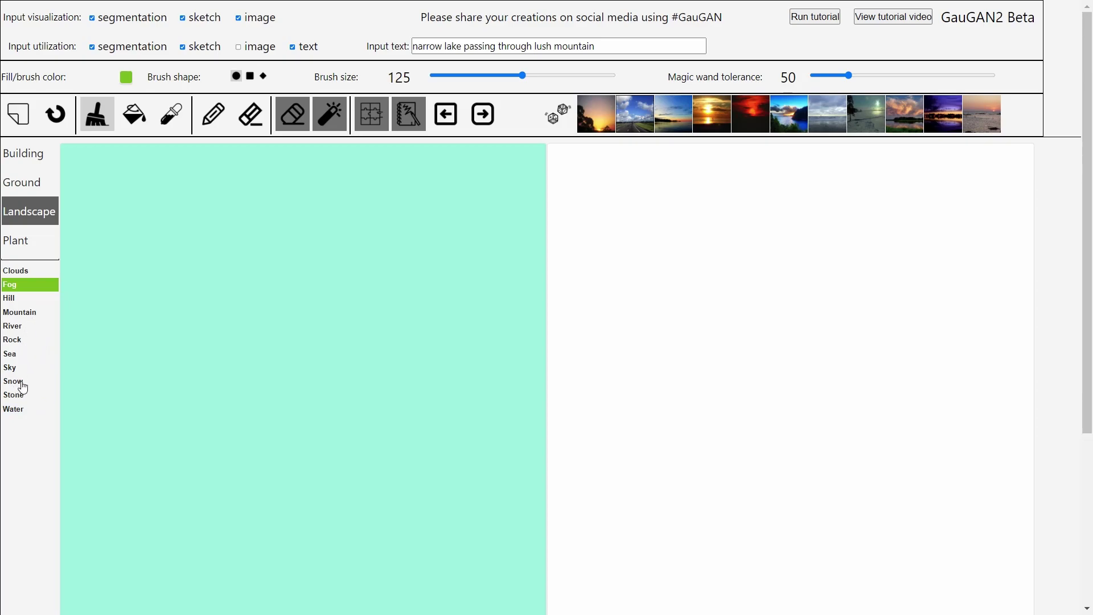
left_click(17, 328)
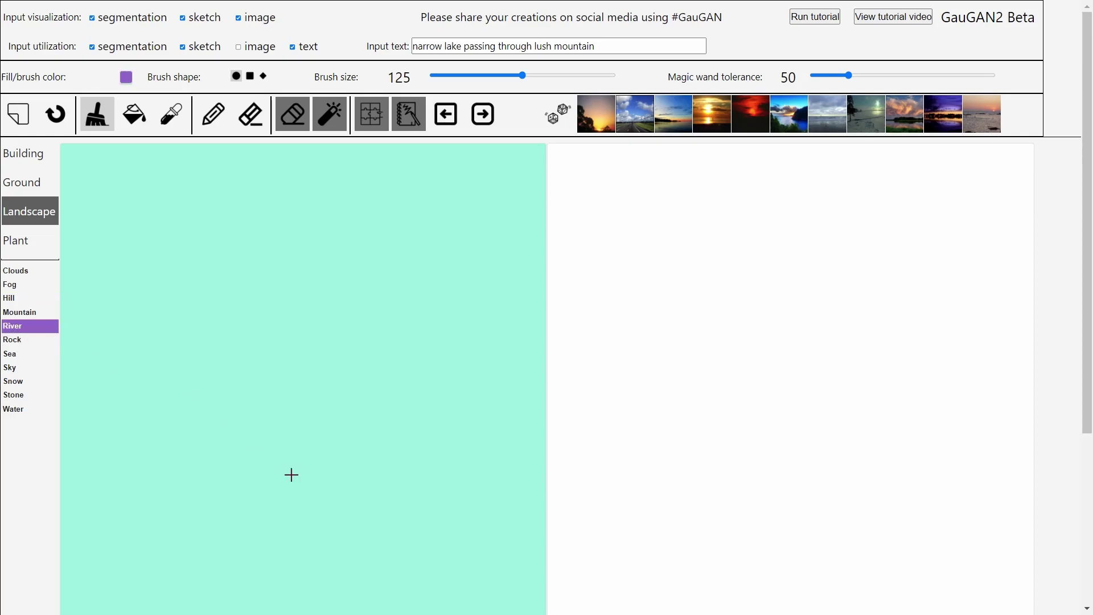
mouse_move(484, 610)
left_mouse_down()
mouse_move(198, 605)
mouse_move(492, 584)
mouse_move(306, 589)
mouse_move(344, 579)
mouse_move(243, 569)
mouse_move(370, 560)
mouse_move(146, 560)
mouse_move(411, 525)
mouse_move(399, 506)
mouse_move(289, 497)
mouse_move(351, 472)
mouse_move(319, 447)
left_mouse_up()
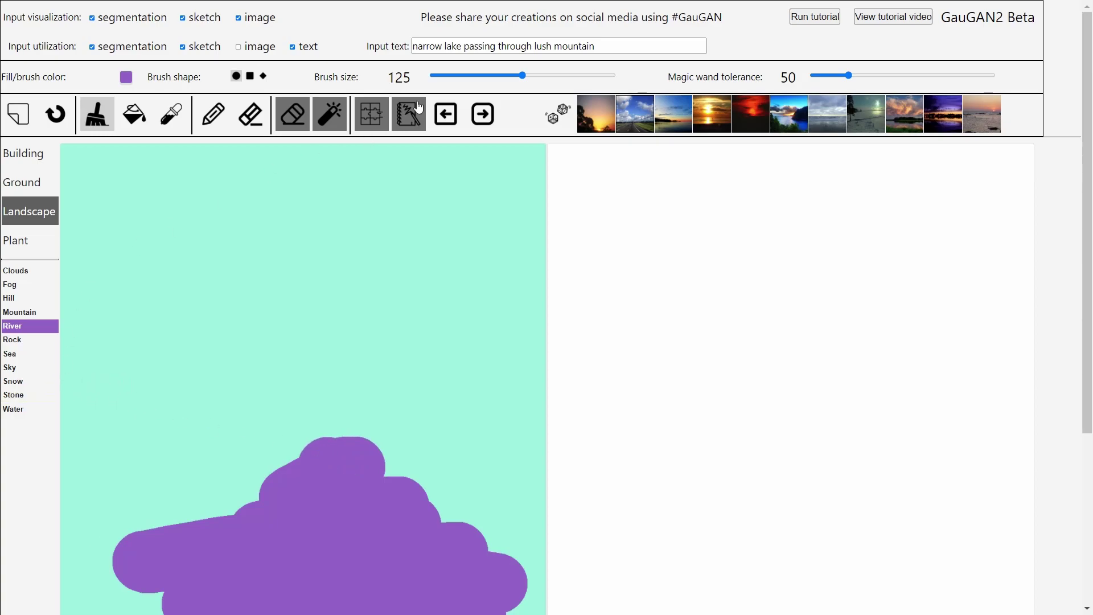
- Paint rocks on both river banks and four round rocks in the water with a size 69 brush
left_click_drag(523, 75, 482, 75)
left_click(18, 340)
mouse_move(148, 607)
left_mouse_down()
mouse_move(66, 593)
mouse_move(114, 587)
mouse_move(67, 561)
mouse_move(100, 547)
mouse_move(96, 565)
mouse_move(102, 541)
mouse_move(71, 531)
left_mouse_up()
mouse_move(515, 596)
left_mouse_down()
mouse_move(544, 597)
mouse_move(514, 549)
mouse_move(523, 537)
mouse_move(510, 545)
mouse_move(526, 529)
mouse_move(494, 537)
mouse_move(530, 531)
mouse_move(527, 514)
mouse_move(481, 516)
mouse_move(530, 505)
left_mouse_up()
left_click(241, 561)
left_click(403, 552)
left_click(333, 575)
left_click(330, 514)
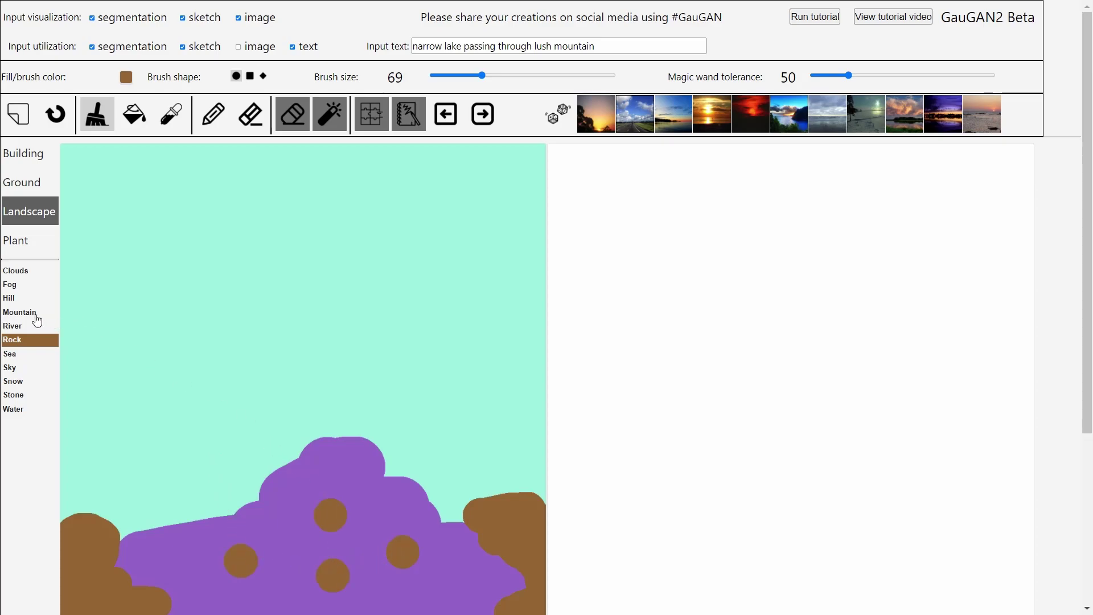
- Paint a wide hill band behind the river and a mountain range above it
left_click(20, 297)
mouse_move(84, 493)
left_mouse_down()
mouse_move(152, 498)
mouse_move(287, 422)
mouse_move(363, 419)
mouse_move(426, 445)
mouse_move(527, 423)
mouse_move(477, 430)
mouse_move(347, 407)
mouse_move(230, 418)
mouse_move(118, 466)
left_mouse_up()
mouse_move(222, 401)
left_mouse_down()
mouse_move(181, 403)
mouse_move(174, 450)
mouse_move(181, 398)
mouse_move(403, 383)
mouse_move(521, 402)
mouse_move(156, 400)
mouse_move(140, 441)
mouse_move(146, 467)
mouse_move(136, 435)
mouse_move(147, 379)
mouse_move(208, 367)
left_mouse_up()
left_click(3, 312)
mouse_move(147, 315)
left_mouse_down()
mouse_move(394, 291)
mouse_move(184, 303)
mouse_move(304, 320)
mouse_move(449, 300)
mouse_move(531, 305)
mouse_move(212, 278)
mouse_move(419, 252)
mouse_move(255, 246)
mouse_move(234, 263)
mouse_move(423, 271)
mouse_move(268, 284)
mouse_move(182, 265)
mouse_move(349, 227)
mouse_move(258, 224)
mouse_move(144, 257)
mouse_move(174, 277)
mouse_move(125, 258)
mouse_move(142, 241)
left_mouse_up()
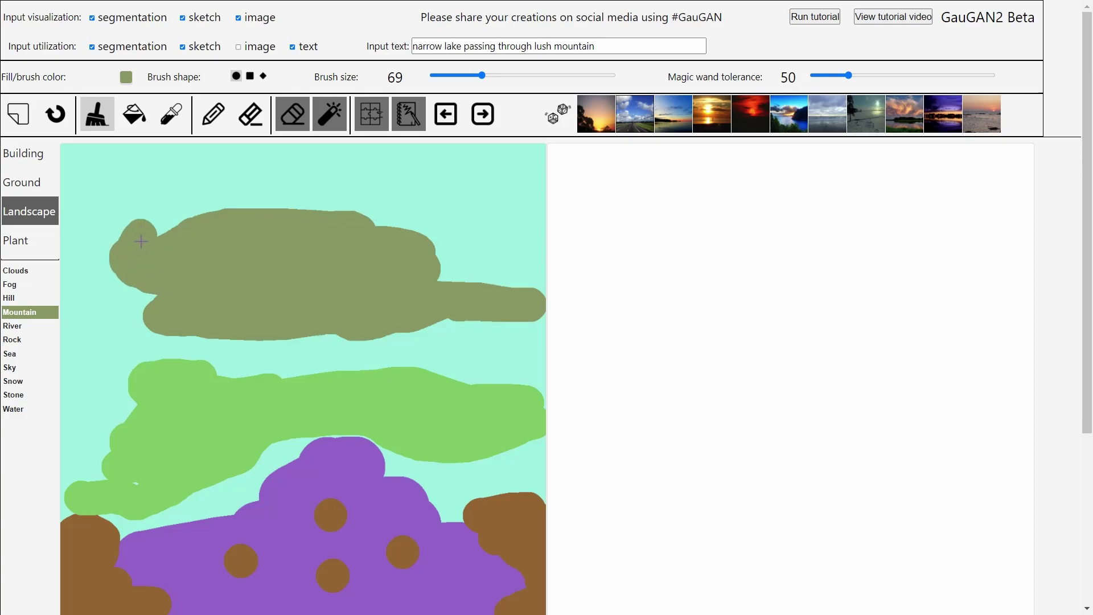
- Paint a fog strip along the river's upper edge and a strip of clouds above the mountains
left_click(17, 287)
mouse_move(147, 519)
left_mouse_down()
mouse_move(244, 490)
mouse_move(298, 442)
mouse_move(445, 500)
mouse_move(461, 488)
mouse_move(452, 485)
left_mouse_up()
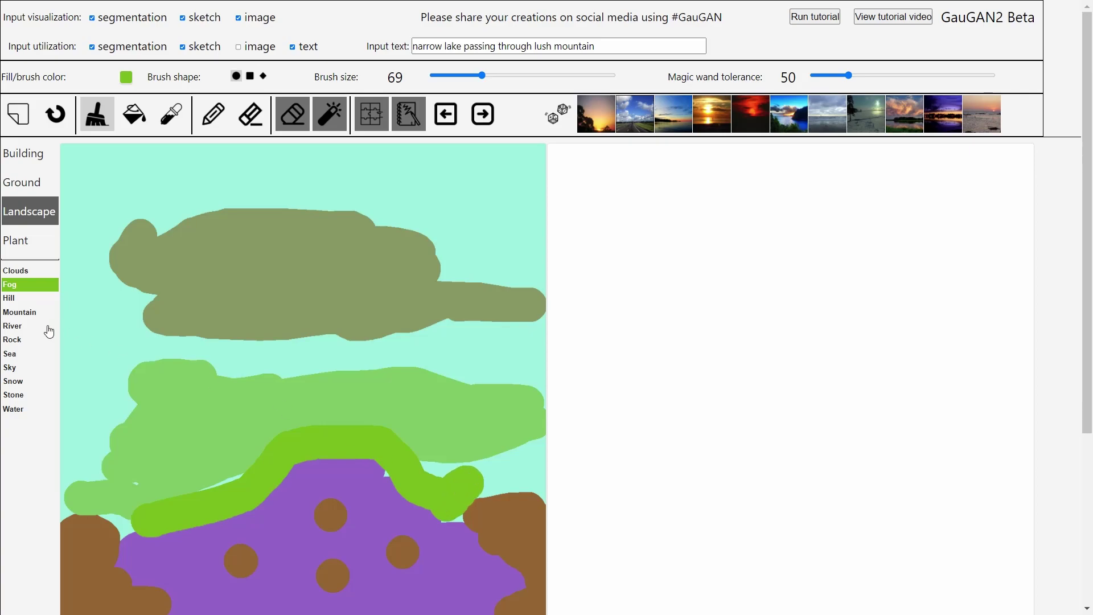
left_click(17, 369)
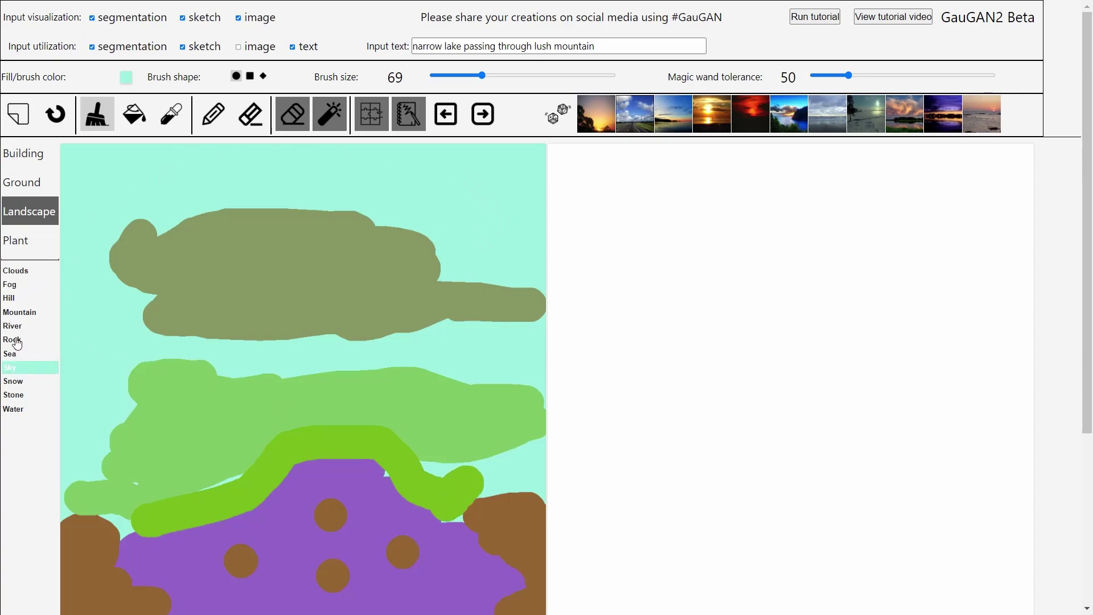
left_click(17, 271)
mouse_move(484, 181)
left_mouse_down()
mouse_move(359, 167)
mouse_move(170, 170)
left_mouse_up()
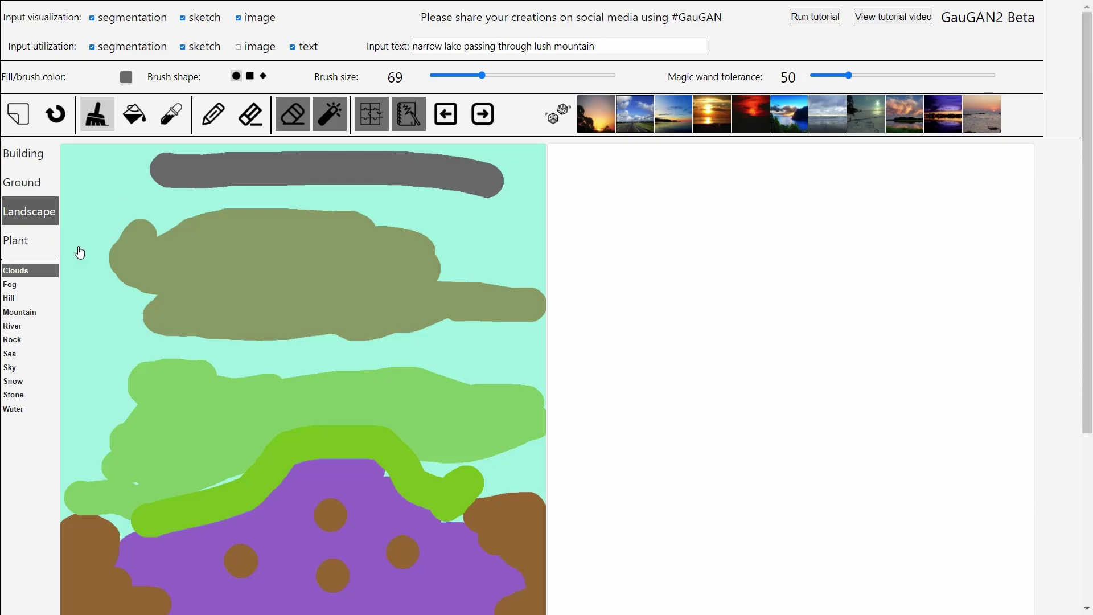
- Generate the image from the painted map and apply the blue-sky road preset, followed by the dusk-field preset
left_click(487, 121)
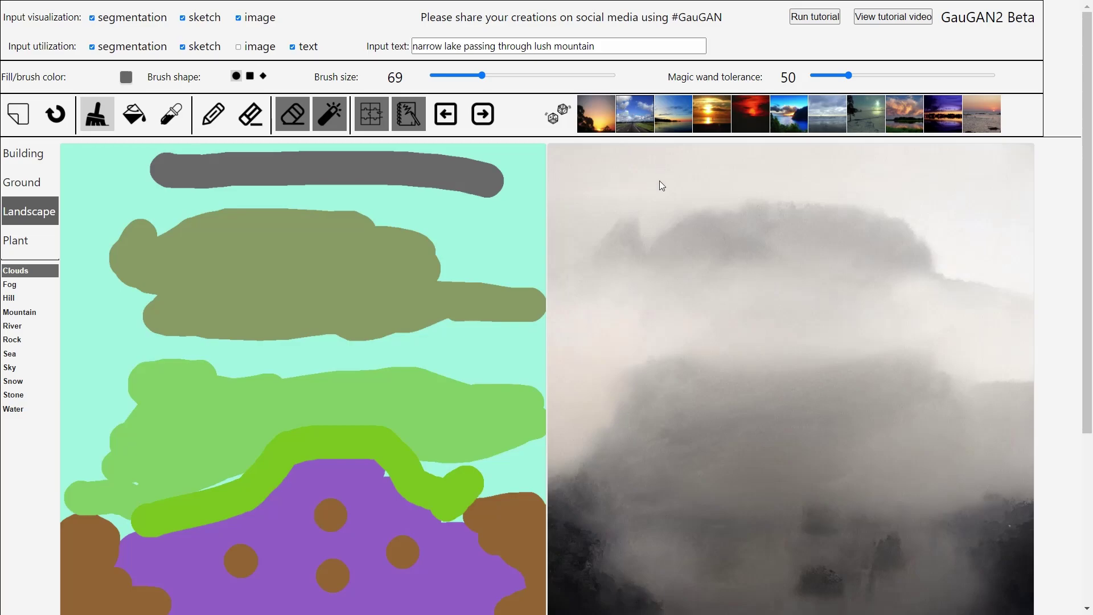
left_click(637, 126)
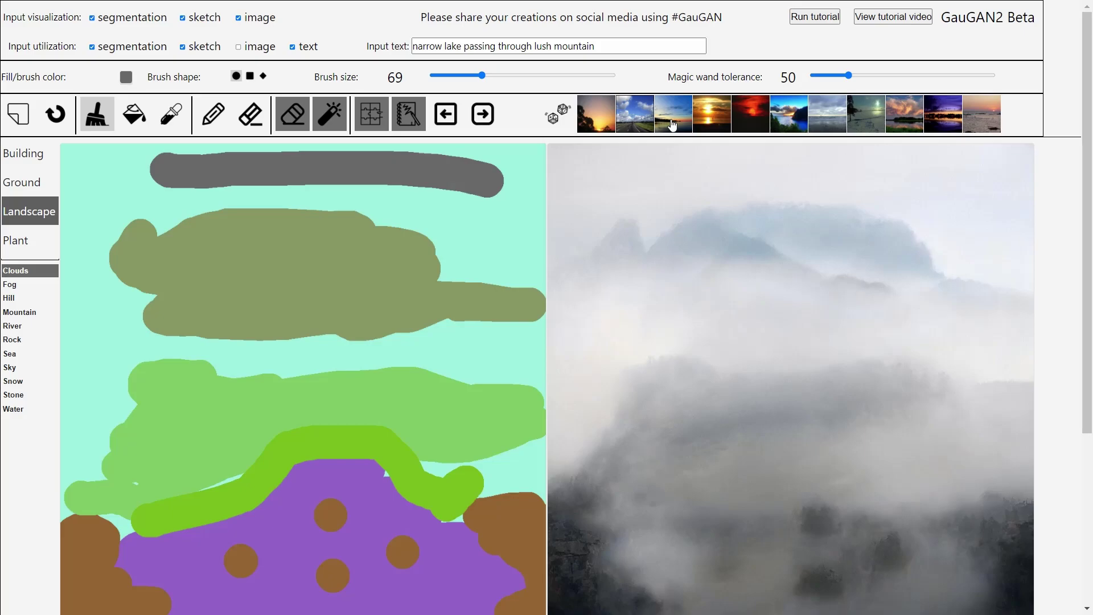
left_click(672, 126)
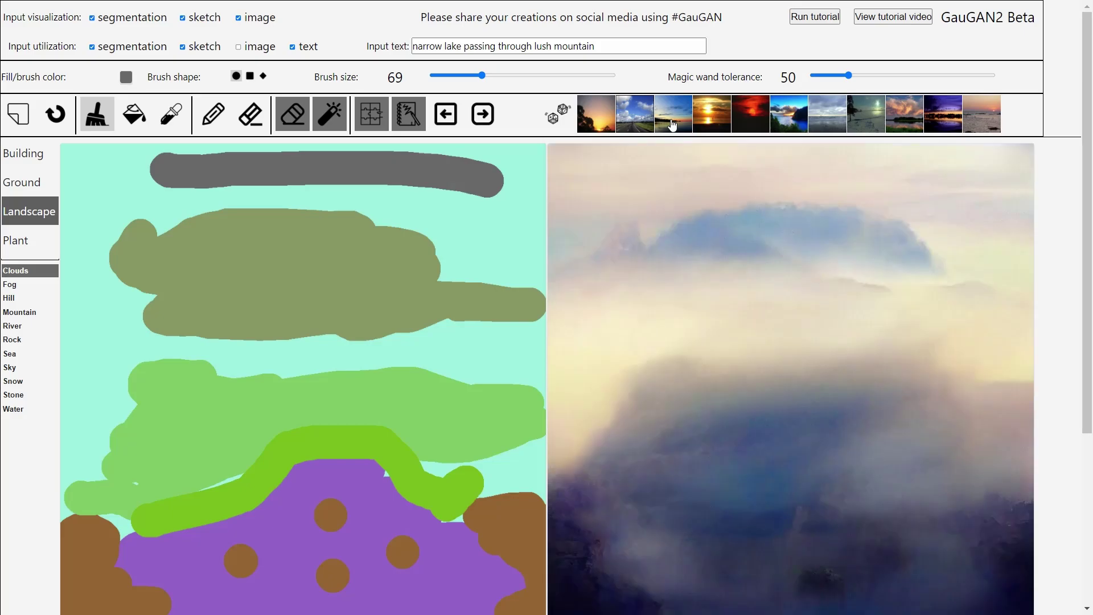
- Widen the mountain range across the canvas and paint rocks along both sides of the hills
left_click(22, 312)
mouse_move(227, 343)
left_mouse_down()
mouse_move(511, 350)
mouse_move(506, 324)
mouse_move(216, 314)
mouse_move(98, 357)
mouse_move(139, 314)
mouse_move(114, 290)
mouse_move(94, 308)
mouse_move(136, 245)
mouse_move(75, 312)
mouse_move(141, 237)
mouse_move(517, 267)
mouse_move(546, 284)
mouse_move(429, 260)
mouse_move(394, 227)
mouse_move(376, 233)
mouse_move(376, 250)
mouse_move(77, 334)
left_mouse_up()
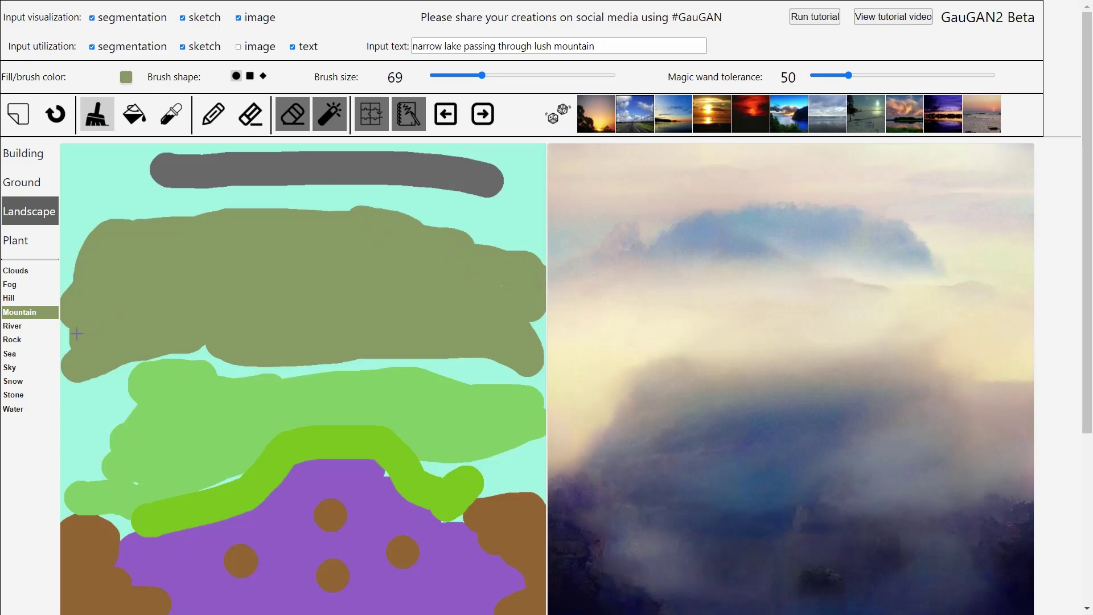
left_click(16, 343)
mouse_move(83, 462)
left_mouse_down()
mouse_move(114, 414)
mouse_move(85, 390)
mouse_move(73, 422)
mouse_move(116, 381)
left_mouse_up()
mouse_move(481, 370)
left_mouse_down()
mouse_move(512, 372)
mouse_move(547, 396)
mouse_move(501, 479)
mouse_move(545, 474)
mouse_move(532, 364)
left_mouse_up()
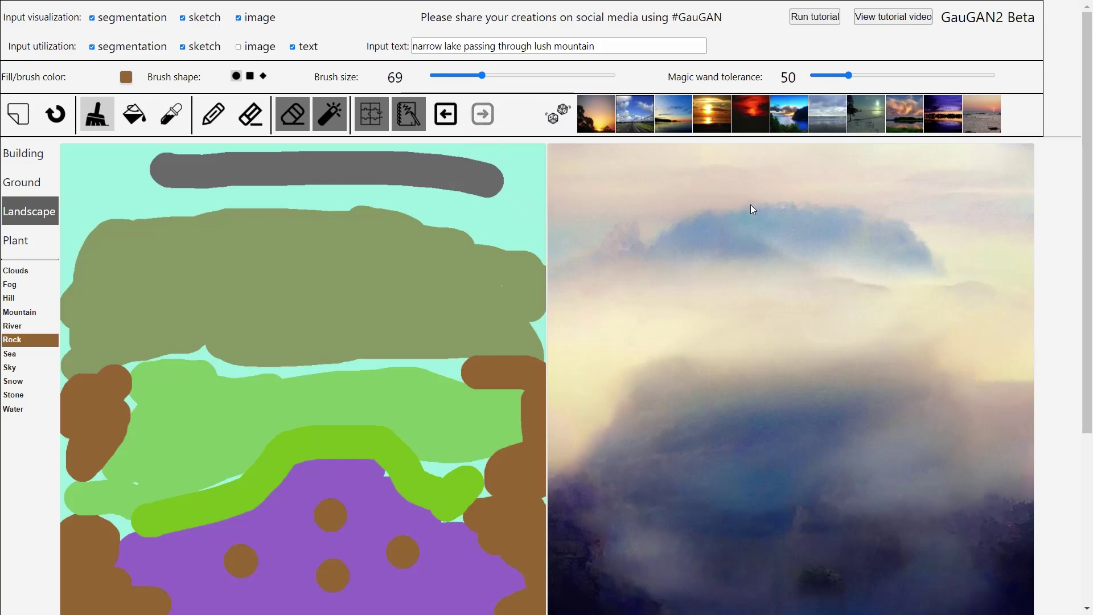
- Apply the blue-sky road preset, extend the river upward through the hills, and regenerate the image
left_click(638, 121)
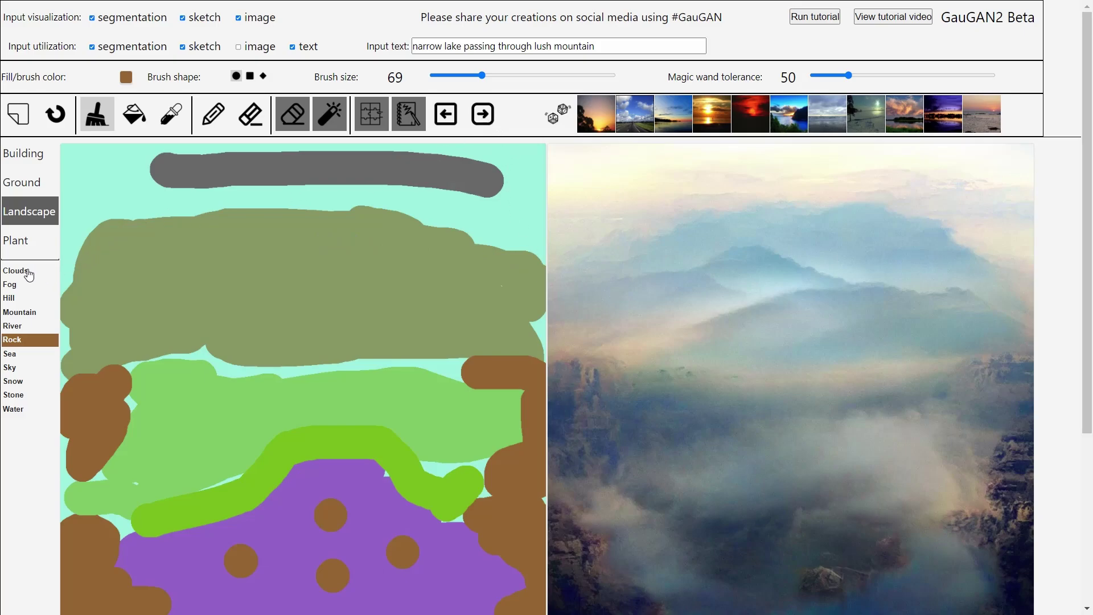
left_click(19, 329)
mouse_move(336, 456)
left_mouse_down()
mouse_move(310, 467)
mouse_move(373, 450)
mouse_move(312, 444)
mouse_move(268, 465)
mouse_move(385, 422)
mouse_move(251, 410)
mouse_move(341, 391)
mouse_move(416, 401)
mouse_move(400, 475)
mouse_move(285, 399)
mouse_move(278, 482)
mouse_move(230, 504)
mouse_move(242, 379)
mouse_move(288, 375)
left_mouse_up()
left_click(491, 125)
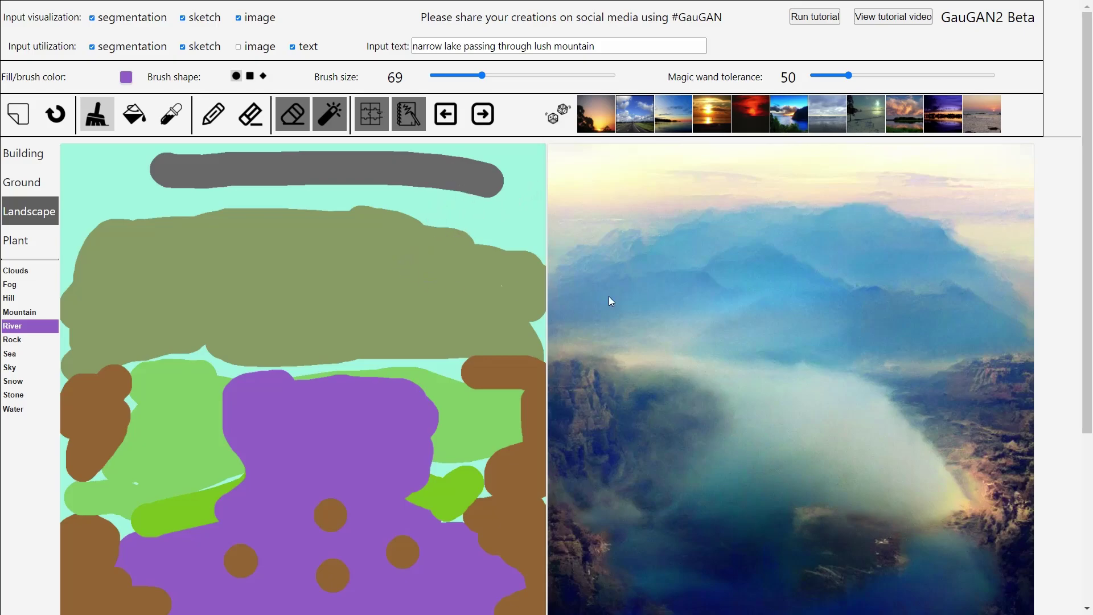
- Paint snow over the rocks along both sides of the river and regenerate the image
left_click(21, 383)
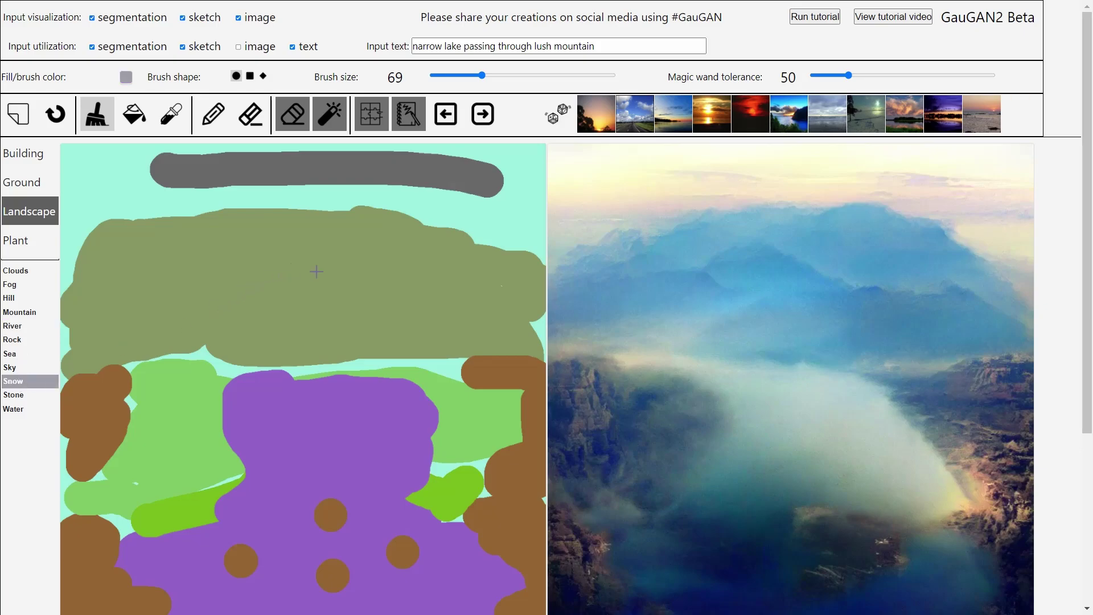
mouse_move(523, 575)
left_mouse_down()
mouse_move(529, 419)
mouse_move(521, 595)
left_mouse_up()
mouse_move(100, 567)
left_mouse_down()
mouse_move(101, 467)
mouse_move(91, 449)
mouse_move(86, 553)
mouse_move(80, 436)
left_mouse_up()
left_click(493, 119)
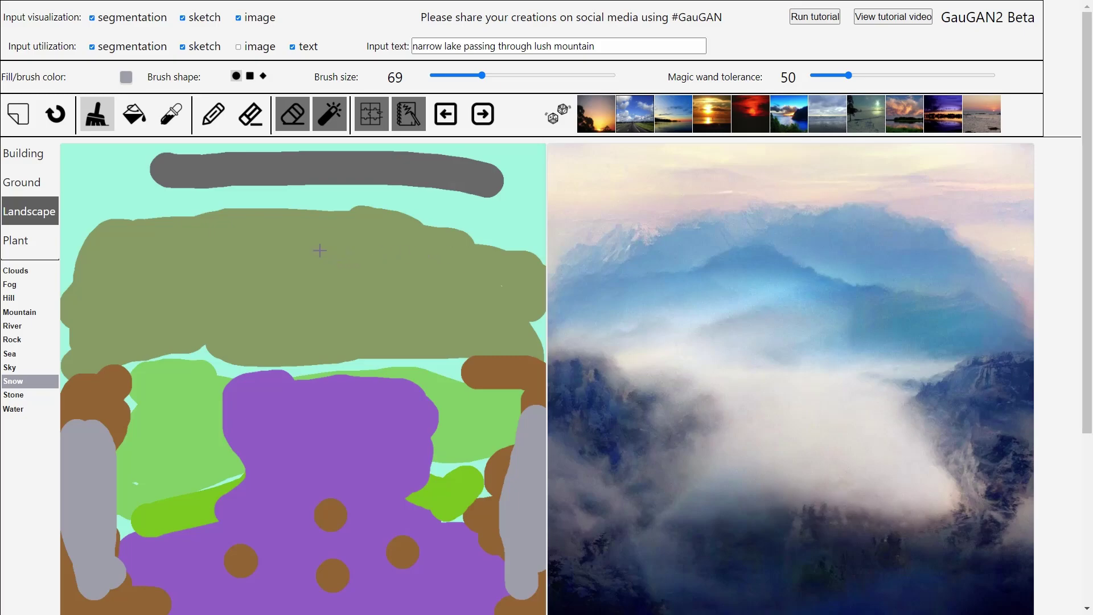
- Start a blank canvas and paint a wide mountain band across its upper part, enlarging the brush size to 165
left_click(20, 118)
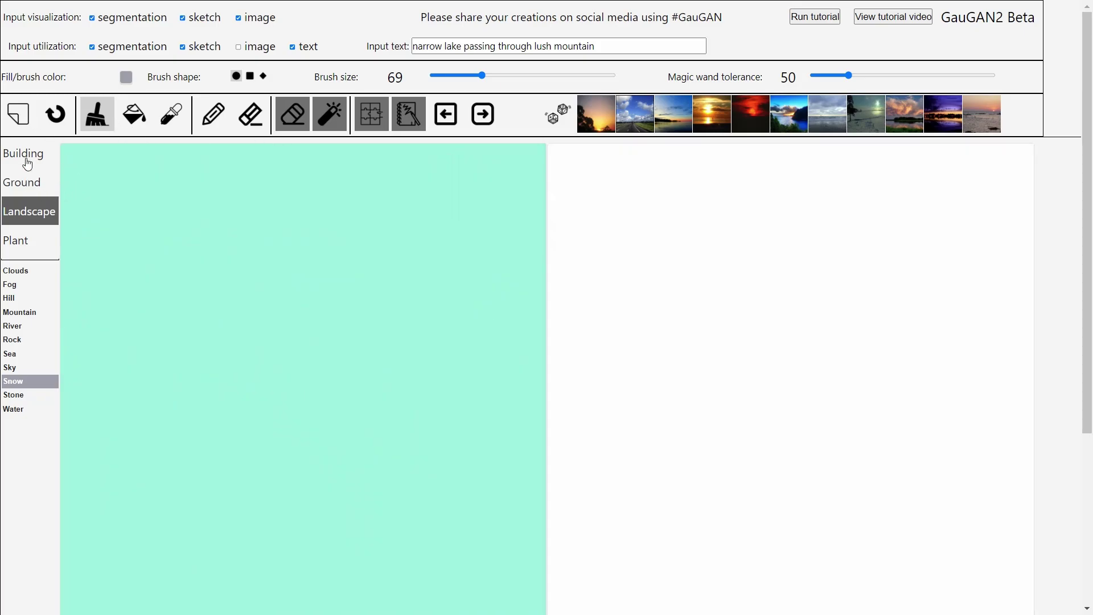
left_click(17, 315)
mouse_move(291, 319)
left_mouse_down()
mouse_move(373, 296)
mouse_move(216, 302)
mouse_move(234, 276)
left_mouse_up()
mouse_move(482, 76)
left_mouse_down()
mouse_move(614, 75)
mouse_move(552, 75)
left_mouse_up()
mouse_move(299, 270)
left_mouse_down()
mouse_move(374, 264)
mouse_move(429, 309)
mouse_move(415, 244)
mouse_move(105, 244)
mouse_move(429, 233)
mouse_move(466, 284)
mouse_move(403, 272)
left_mouse_up()
- Paint a large river area in the lower centre of the canvas and mud along both of its banks
left_click(35, 326)
mouse_move(271, 577)
left_mouse_down()
mouse_move(344, 581)
mouse_move(222, 587)
mouse_move(416, 520)
mouse_move(332, 497)
mouse_move(327, 459)
mouse_move(297, 456)
mouse_move(309, 429)
left_mouse_up()
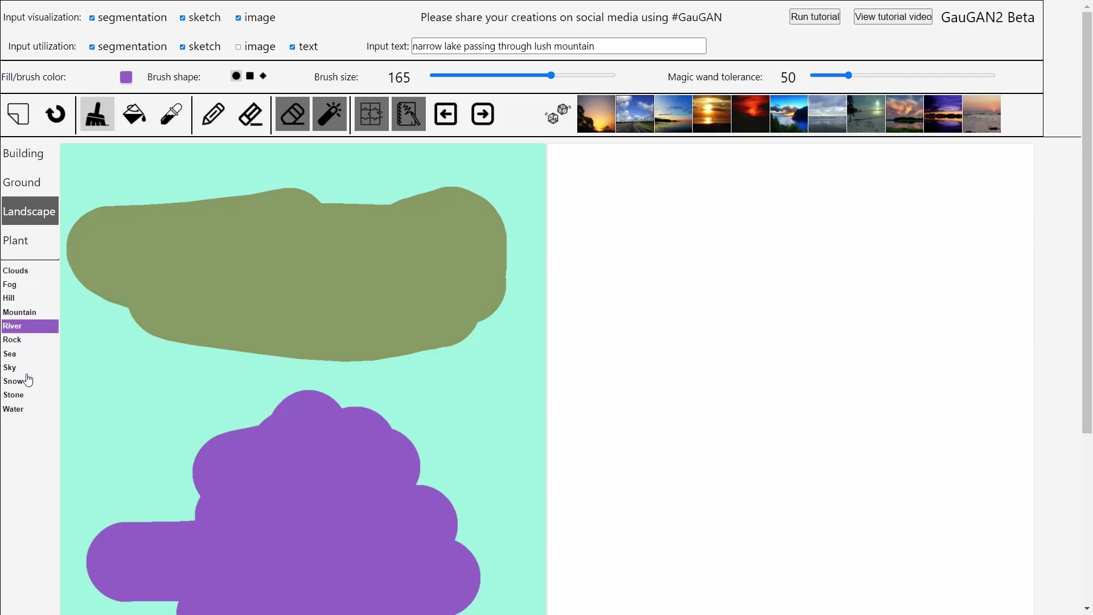
left_click(23, 186)
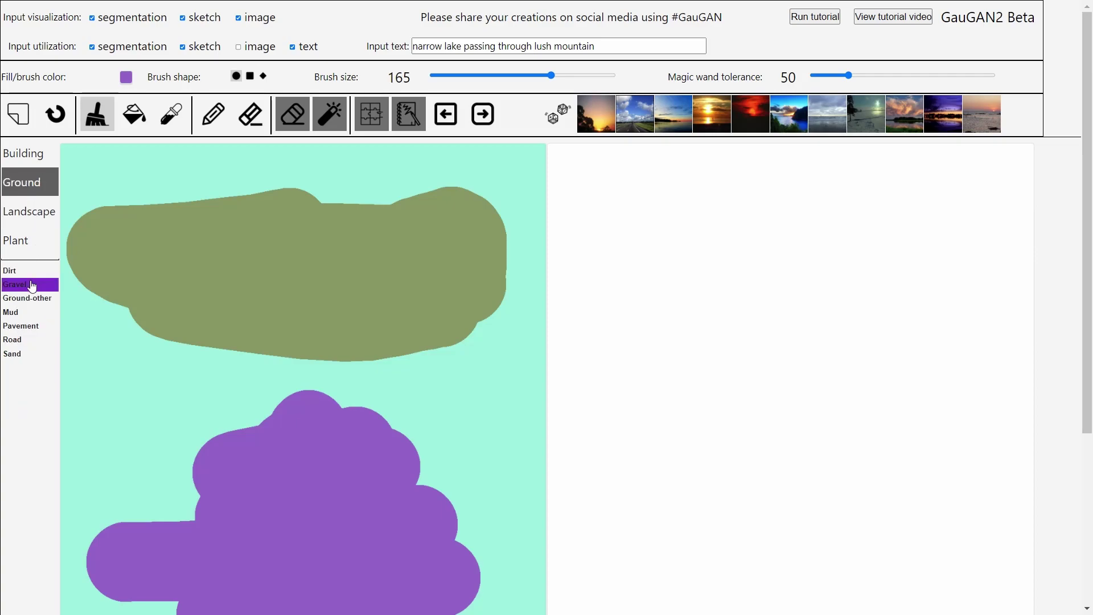
left_click(27, 316)
mouse_move(493, 595)
left_mouse_down()
mouse_move(527, 576)
mouse_move(496, 545)
mouse_move(525, 500)
mouse_move(516, 516)
mouse_move(477, 477)
mouse_move(521, 467)
left_mouse_up()
mouse_move(146, 589)
left_mouse_down()
mouse_move(90, 559)
mouse_move(113, 538)
mouse_move(98, 513)
left_mouse_up()
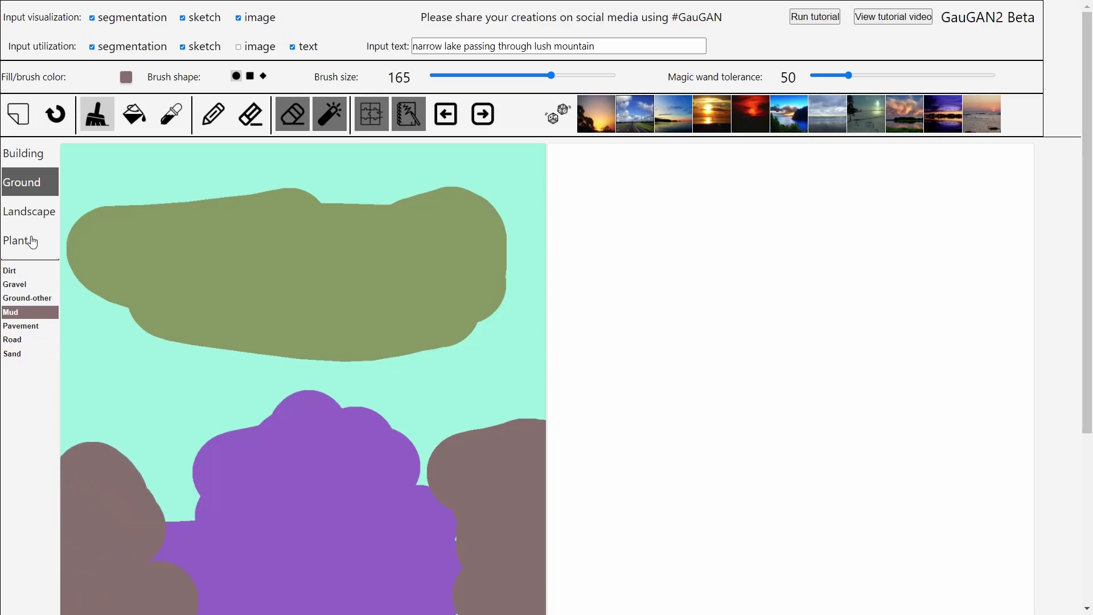
- Trim the upper edge of the mountain band by painting sky over it
left_click(26, 215)
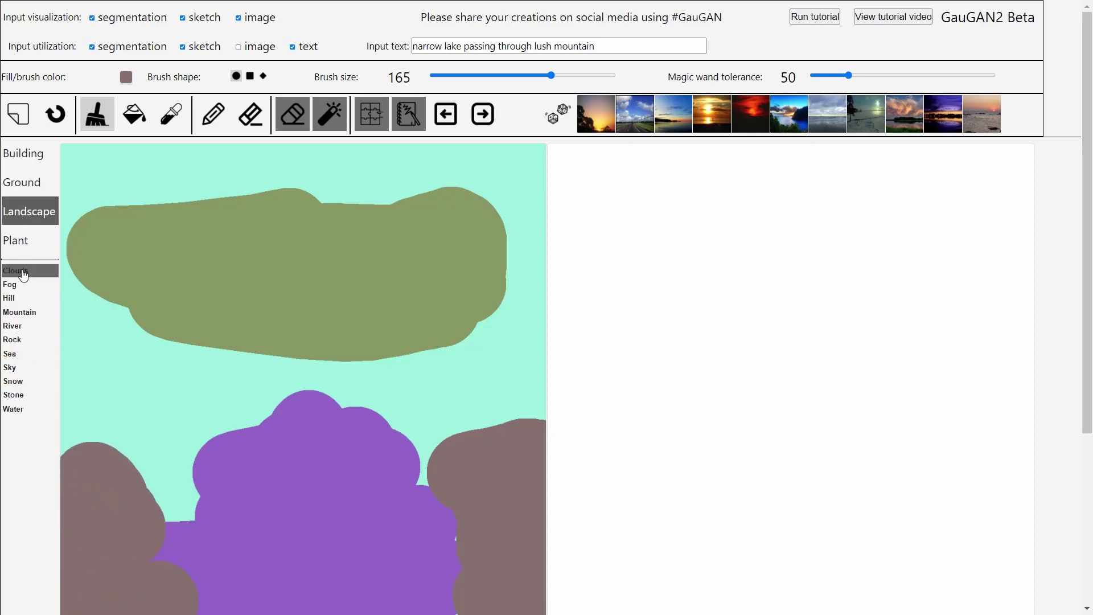
left_click(26, 367)
mouse_move(112, 195)
left_mouse_down()
mouse_move(213, 156)
mouse_move(484, 156)
mouse_move(537, 188)
left_mouse_up()
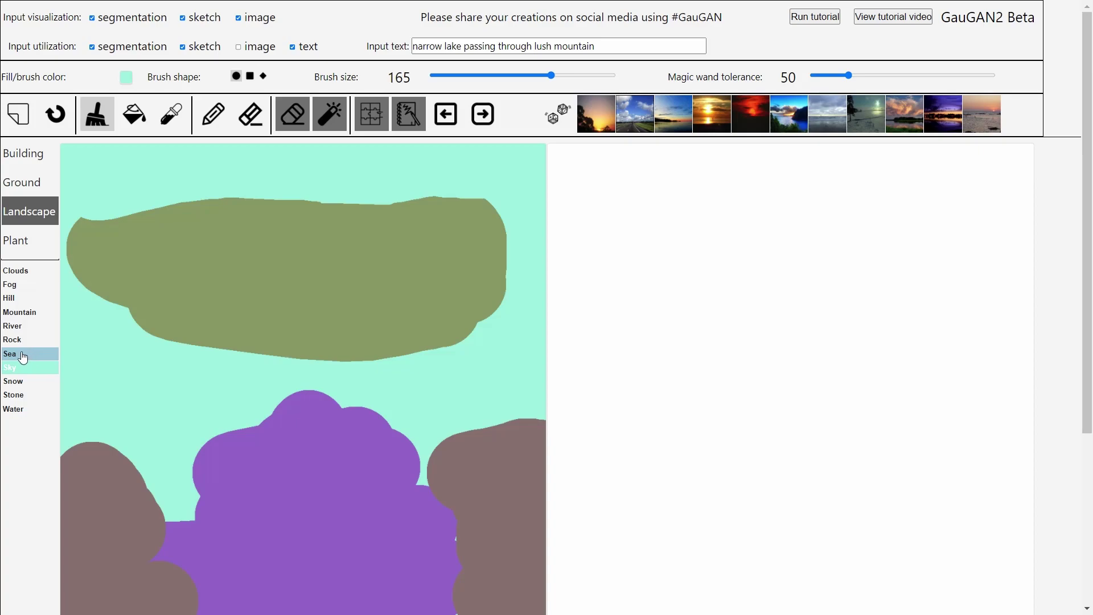
- Paint a wide hill band between the mountains and the river, covering the river's upper corners, and generate the image
left_click(21, 300)
mouse_move(152, 415)
left_mouse_down()
mouse_move(158, 451)
mouse_move(205, 389)
mouse_move(288, 376)
mouse_move(410, 392)
mouse_move(512, 388)
mouse_move(224, 382)
mouse_move(90, 400)
mouse_move(189, 384)
mouse_move(146, 383)
mouse_move(66, 330)
mouse_move(124, 358)
mouse_move(449, 382)
mouse_move(493, 349)
mouse_move(532, 343)
mouse_move(538, 307)
left_mouse_up()
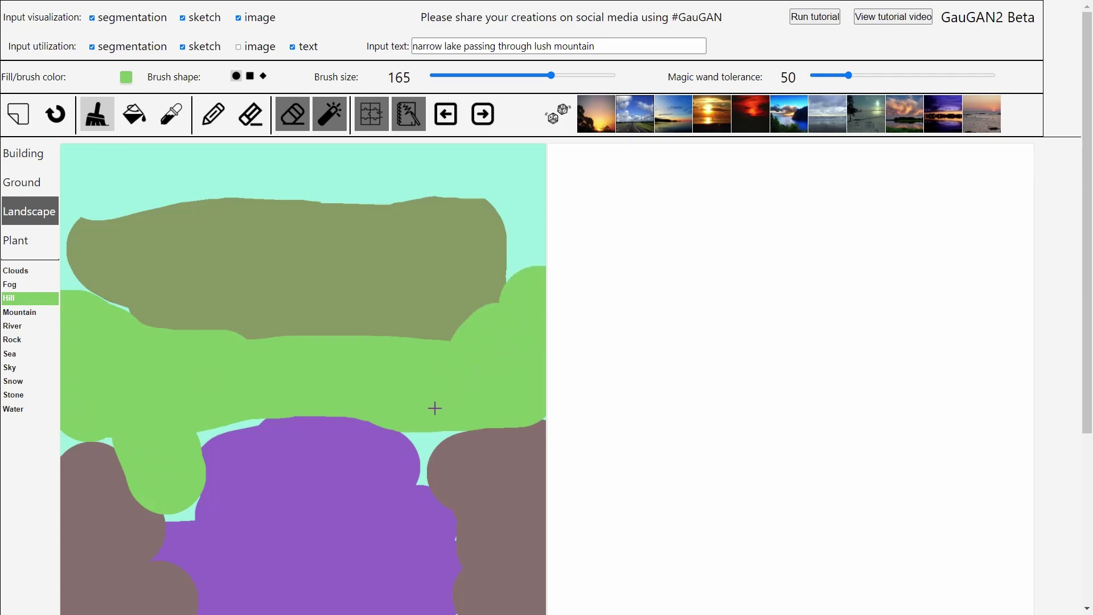
left_click(425, 429)
left_click_drag(213, 416, 250, 405)
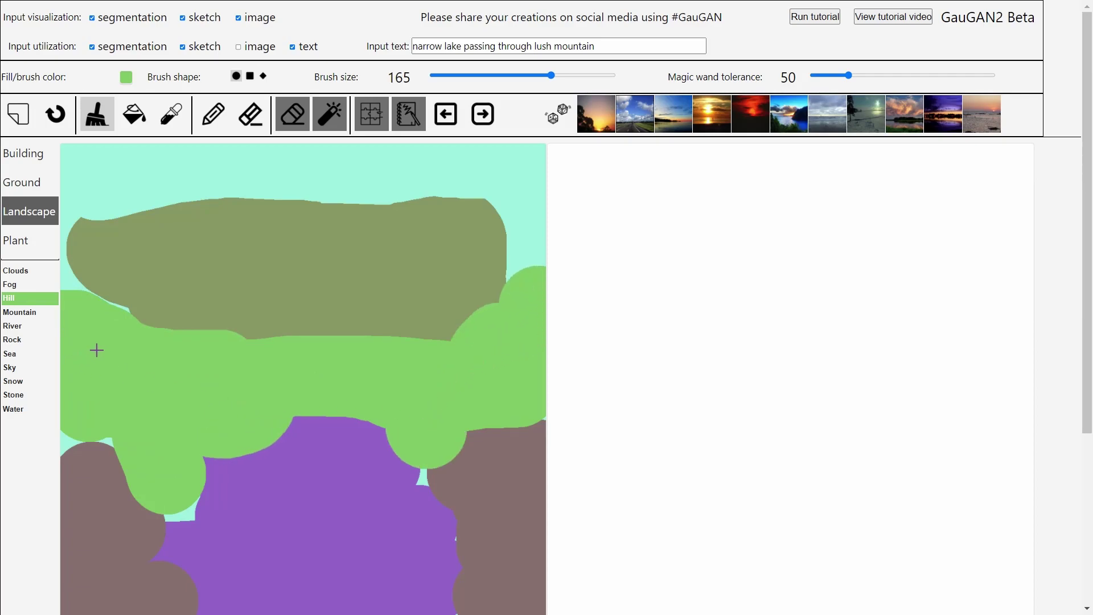
left_click(17, 284)
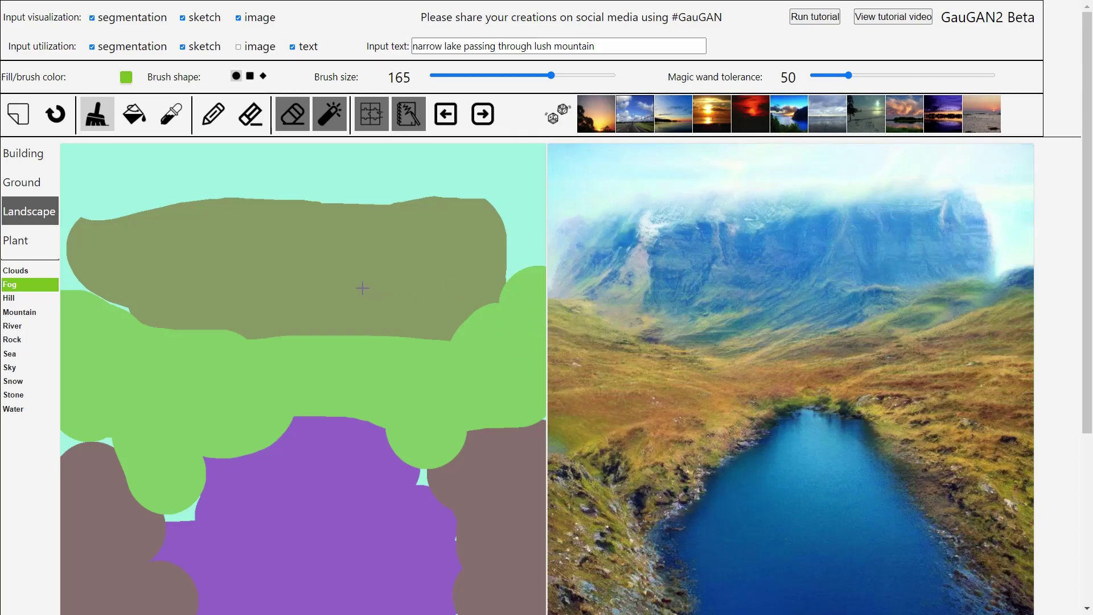
- Paint a thick bridge across the river from bank to bank and regenerate the image
left_click(29, 158)
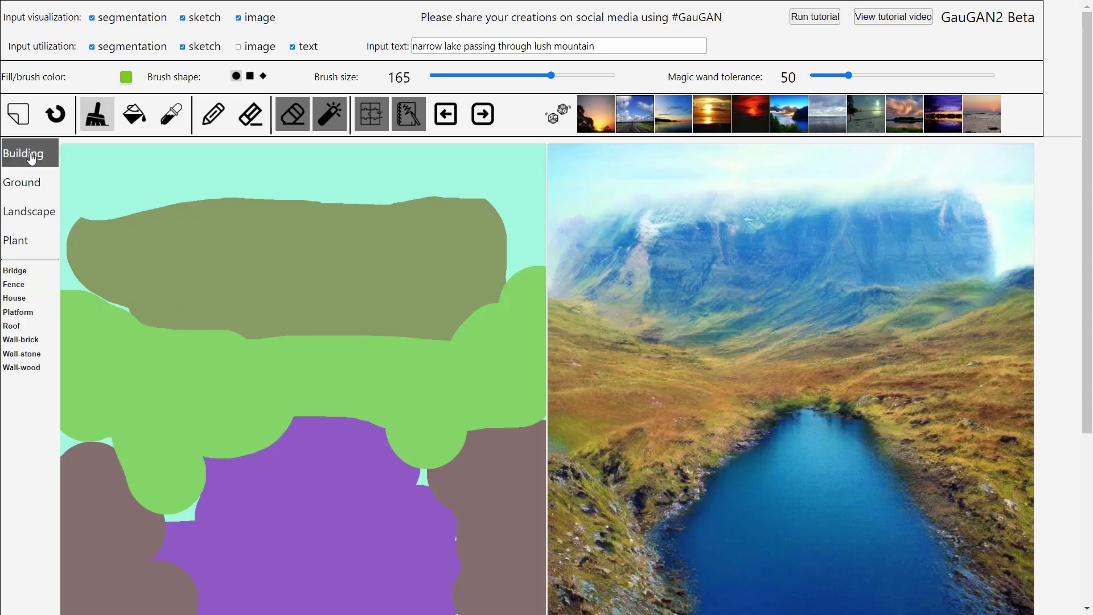
left_click(24, 272)
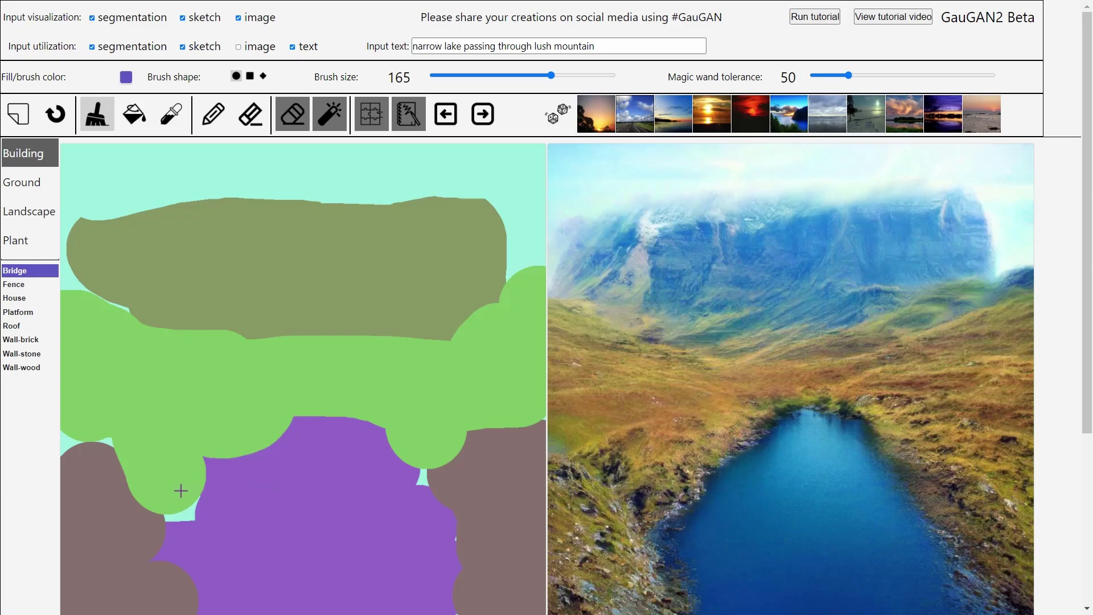
mouse_move(188, 490)
left_mouse_down()
mouse_move(251, 482)
mouse_move(447, 492)
left_mouse_up()
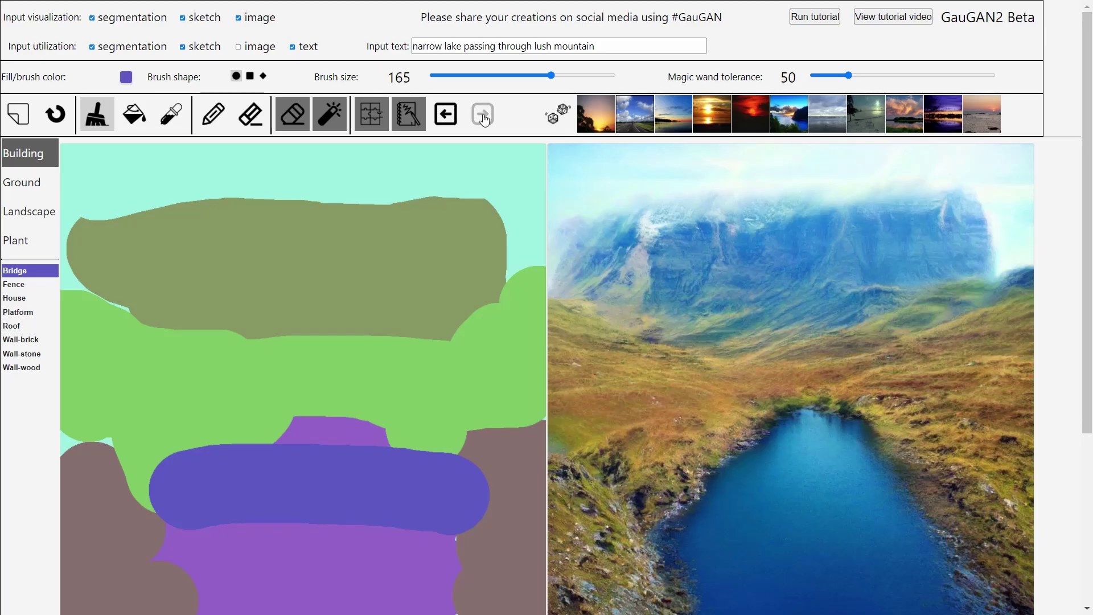
left_click(484, 116)
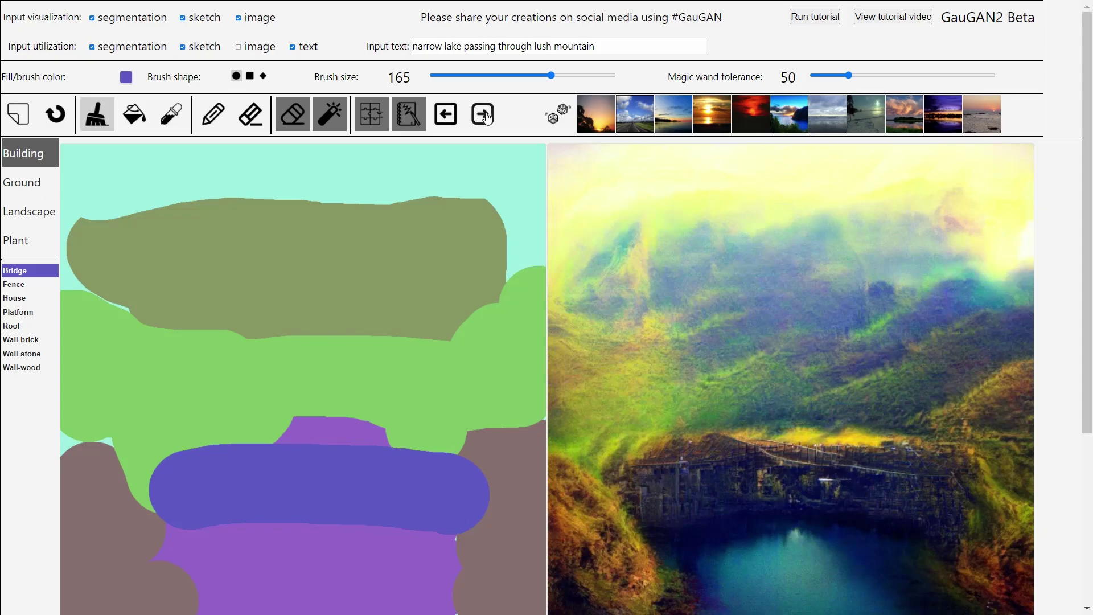
- Apply the blue-sky road preset, followed by three random styles
left_click(636, 121)
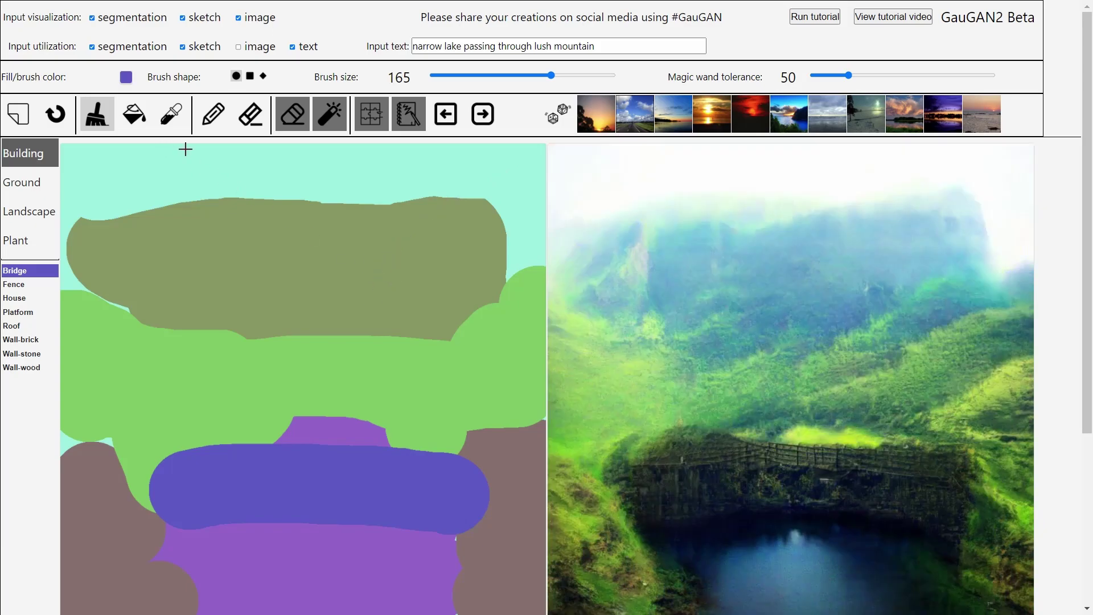
left_click(557, 120)
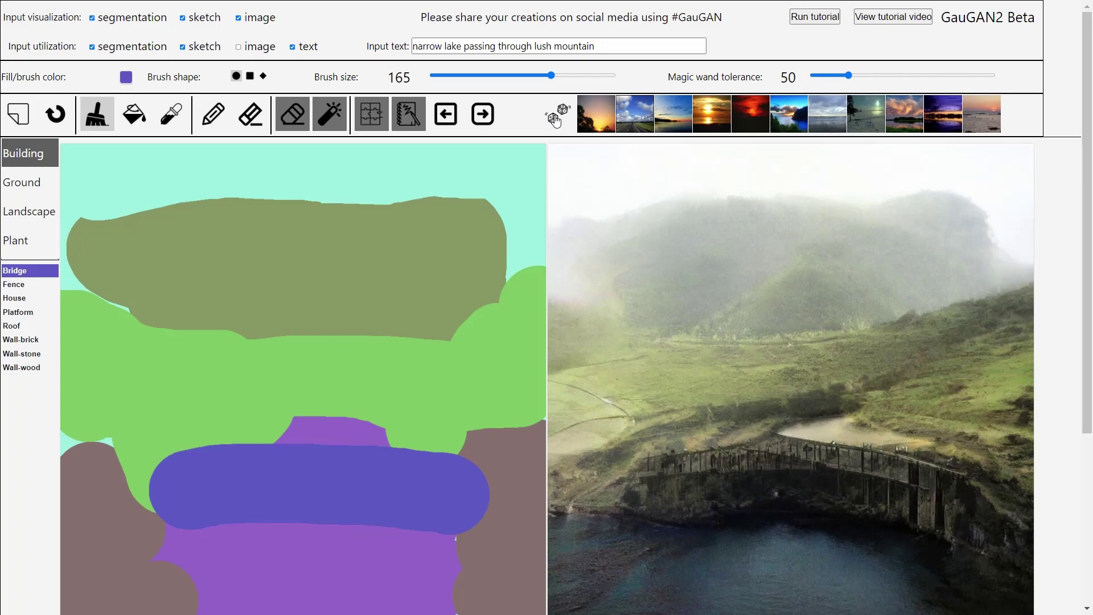
left_click(556, 120)
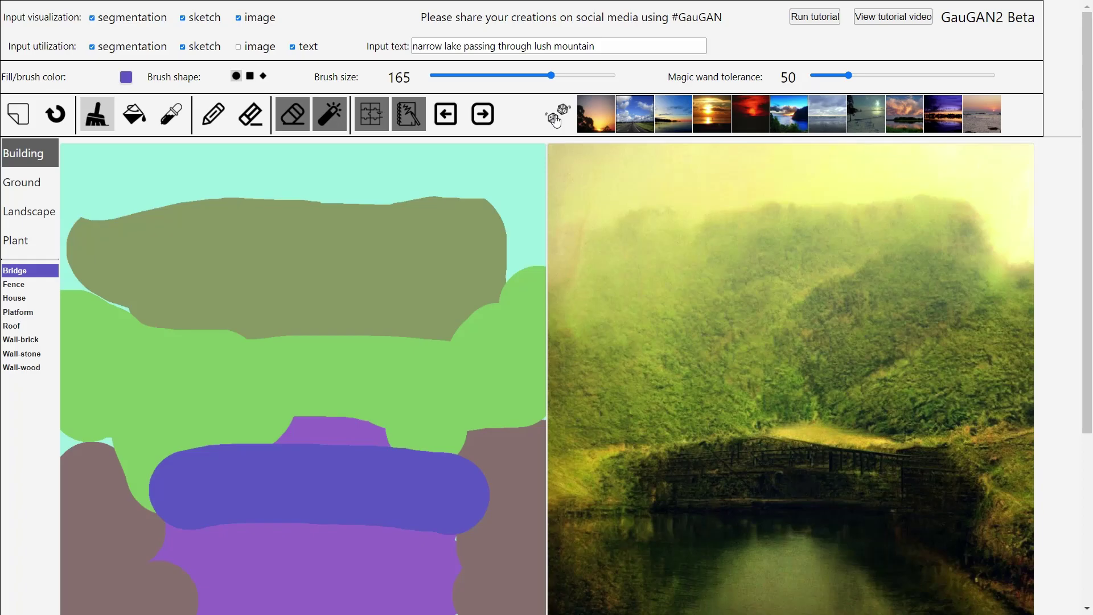
left_click(556, 120)
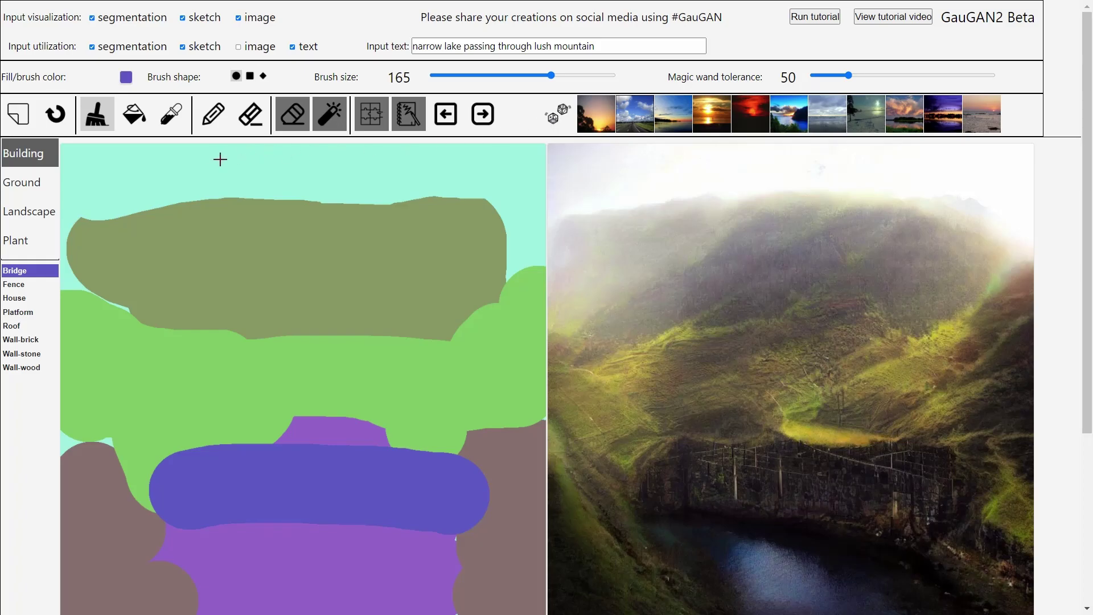
- Paint river over the thick bridge and extend the hills down both banks to narrow the river
left_click(32, 213)
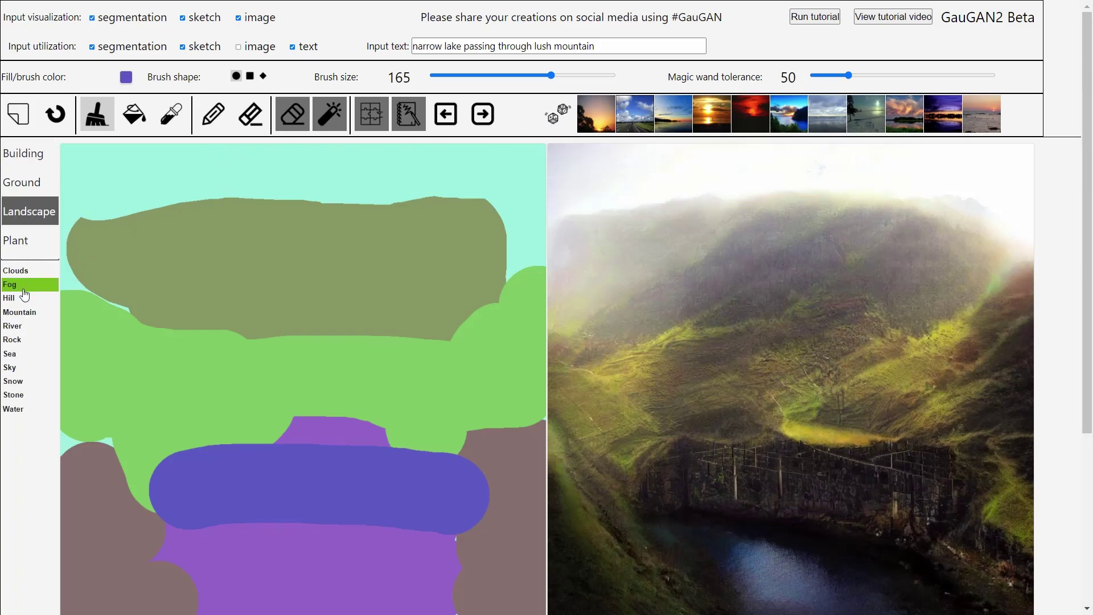
left_click(23, 329)
mouse_move(383, 472)
left_mouse_down()
mouse_move(344, 476)
mouse_move(425, 469)
mouse_move(458, 488)
mouse_move(456, 500)
mouse_move(196, 484)
mouse_move(314, 472)
mouse_move(274, 460)
mouse_move(221, 466)
mouse_move(187, 498)
left_mouse_up()
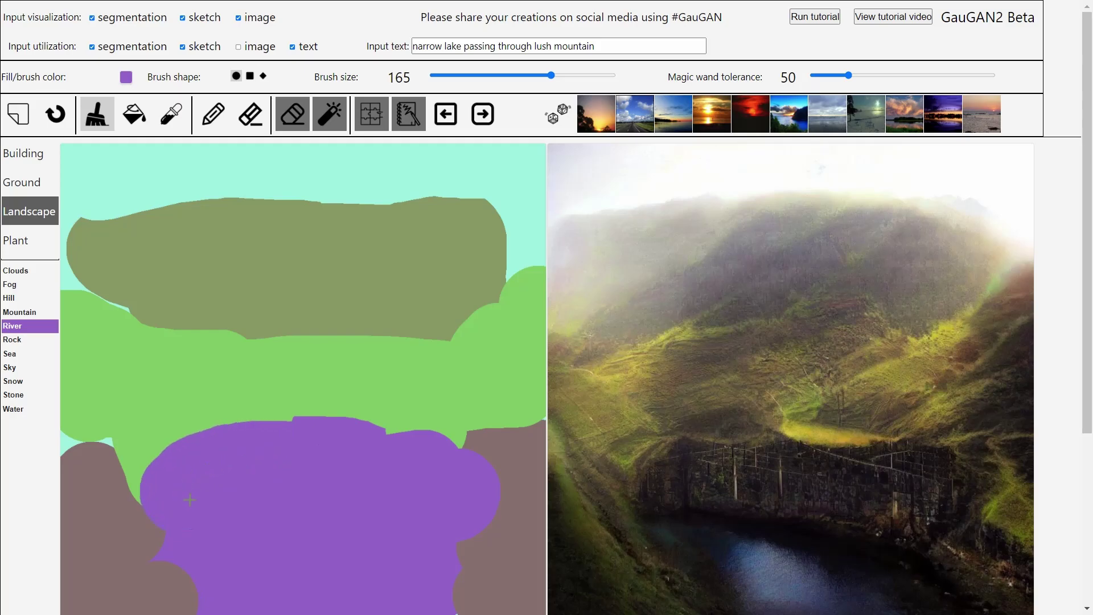
left_click(23, 297)
mouse_move(144, 464)
left_mouse_down()
mouse_move(155, 473)
mouse_move(180, 432)
mouse_move(225, 445)
left_mouse_up()
mouse_move(444, 441)
left_mouse_down()
mouse_move(480, 505)
mouse_move(457, 492)
mouse_move(419, 422)
mouse_move(281, 402)
mouse_move(182, 460)
mouse_move(167, 495)
mouse_move(174, 528)
mouse_move(215, 472)
left_mouse_up()
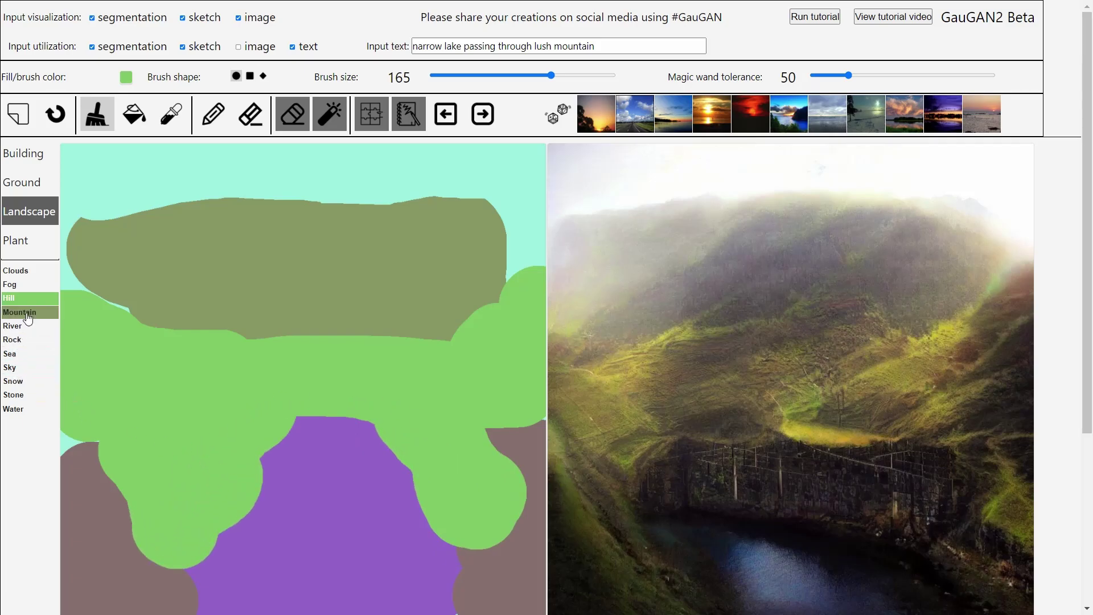
- Paint a thin bridge across the narrow upper part of the river with brush size 72 and regenerate the image
left_click(24, 158)
left_click(40, 272)
left_click(34, 271)
left_click(498, 76)
left_click_drag(498, 76, 484, 76)
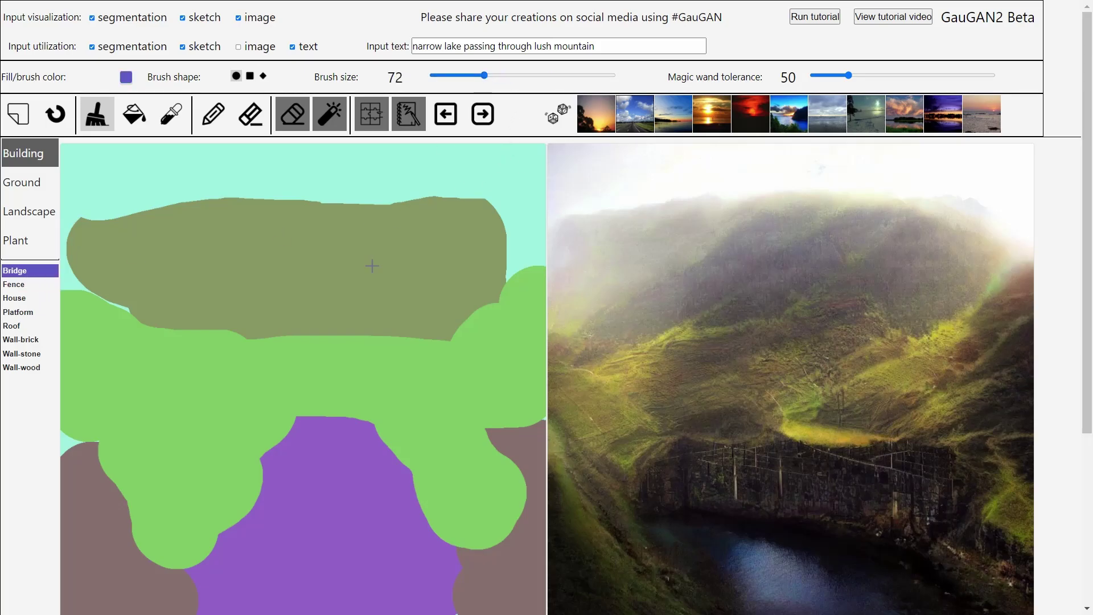
left_click_drag(241, 455, 402, 460)
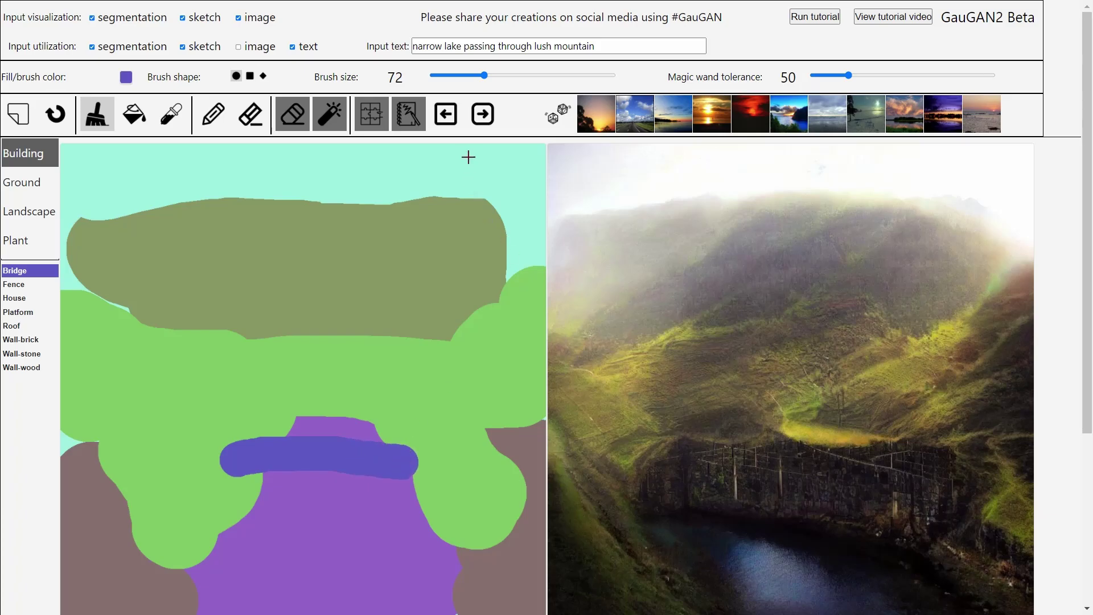
left_click(484, 116)
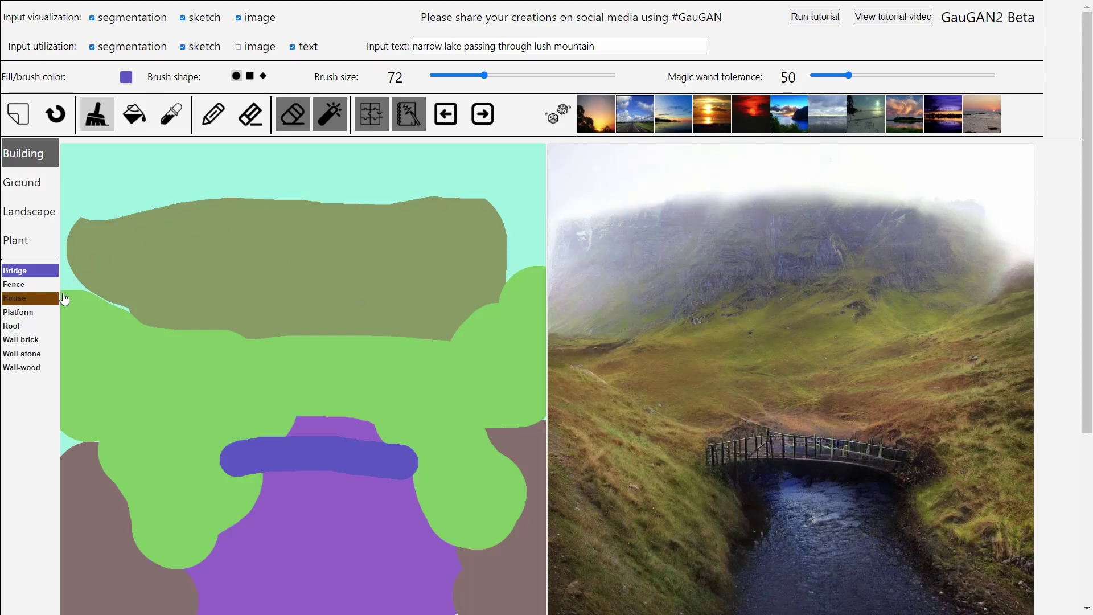
- Paint a small house topped with a roof on the right hillside and regenerate the image
left_click(14, 298)
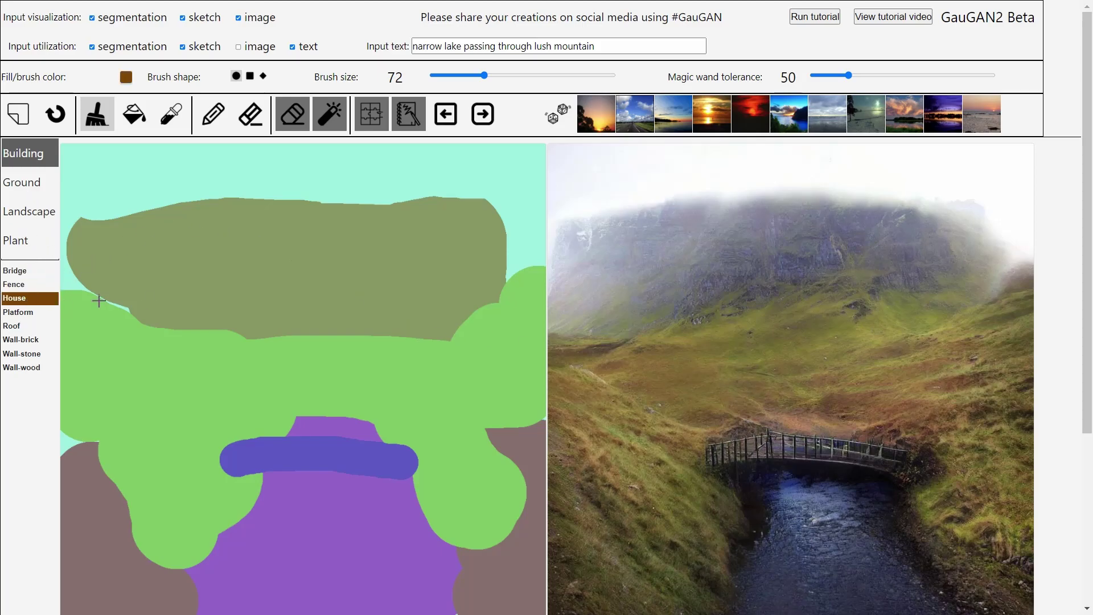
mouse_move(450, 371)
left_mouse_down()
mouse_move(466, 374)
mouse_move(459, 352)
left_mouse_up()
left_click(14, 326)
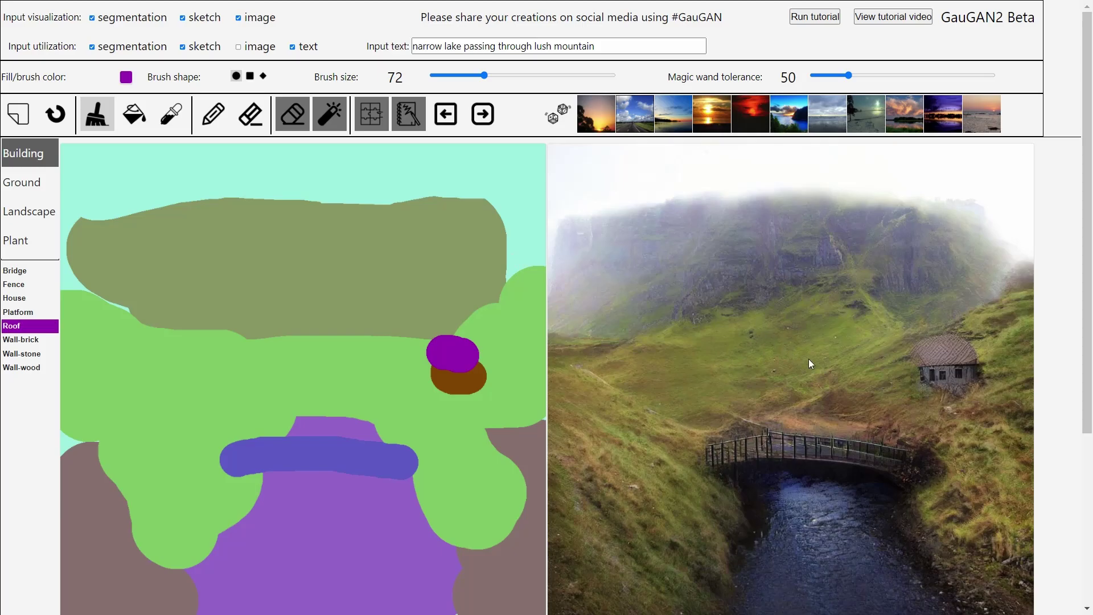
- Apply a random style, paint a tall house on the left hillside, and regenerate the image
left_click(562, 119)
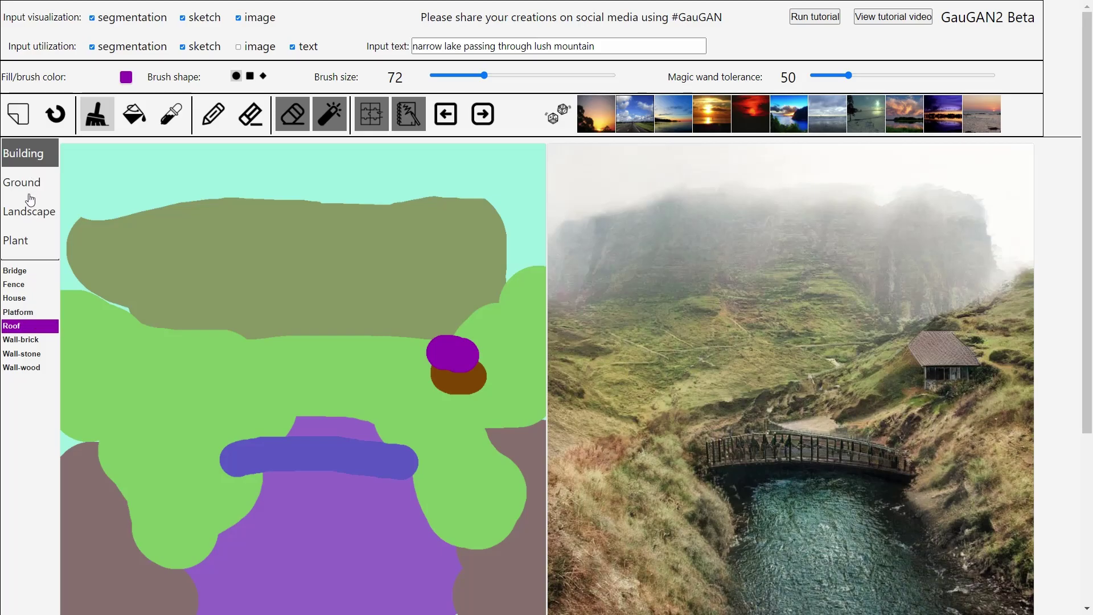
left_click(29, 304)
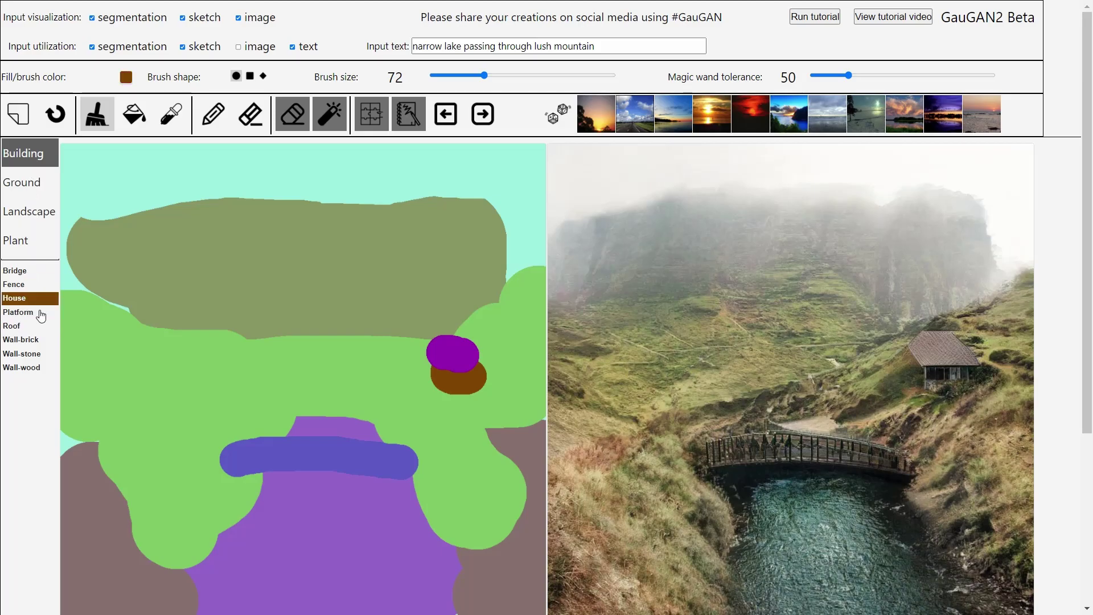
mouse_move(129, 385)
left_mouse_down()
mouse_move(134, 350)
mouse_move(139, 386)
mouse_move(130, 350)
left_mouse_up()
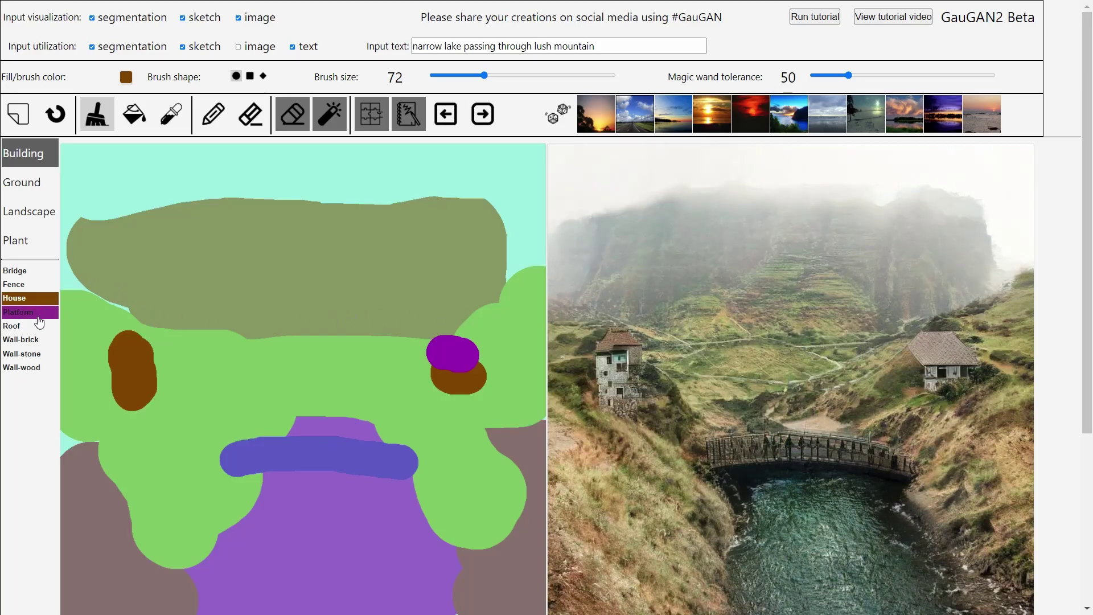
- Paint grass around the base of both houses with brush size 22
left_click(31, 242)
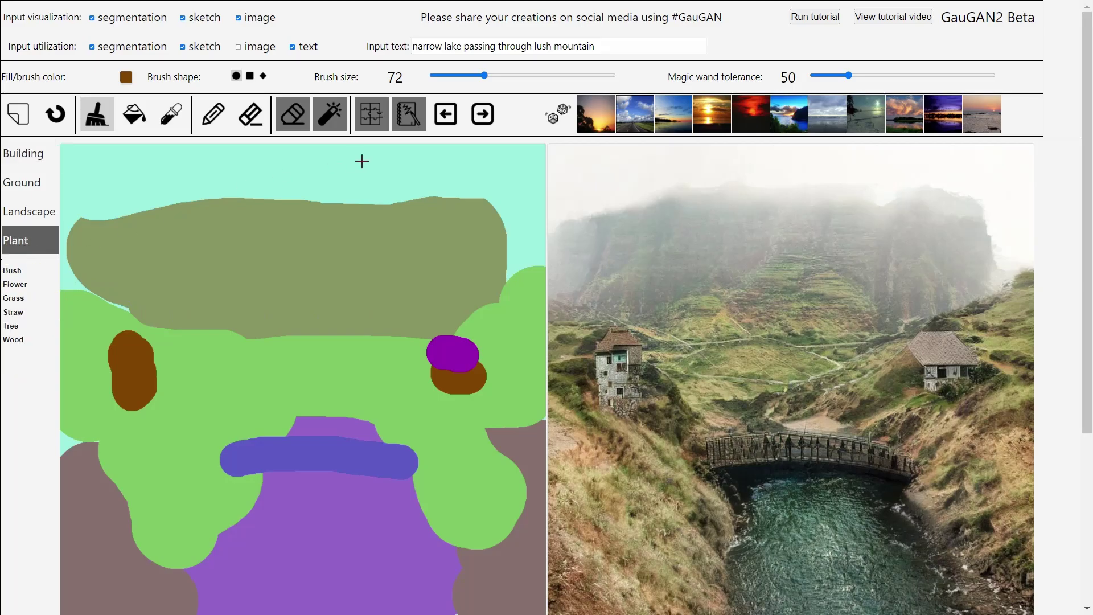
left_click_drag(484, 76, 450, 79)
left_click(32, 300)
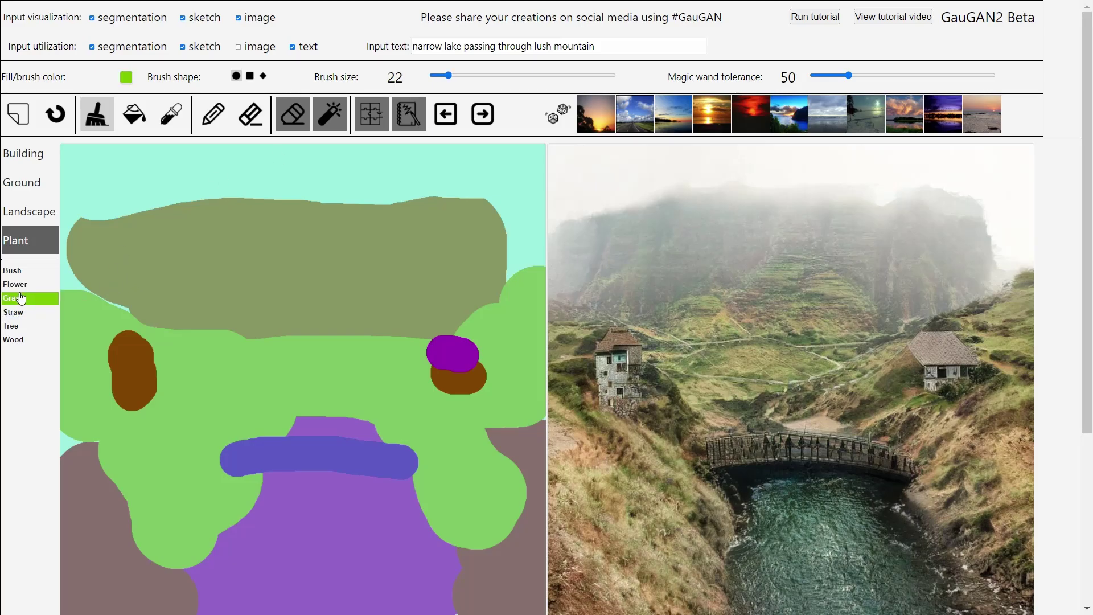
left_click(159, 401)
mouse_move(162, 397)
left_mouse_down()
mouse_move(149, 413)
mouse_move(112, 411)
mouse_move(158, 408)
mouse_move(97, 410)
mouse_move(101, 393)
left_mouse_up()
mouse_move(429, 395)
left_mouse_down()
mouse_move(482, 395)
mouse_move(421, 390)
left_mouse_up()
- Paint a row of short tree strokes along the foot of the mountain between the houses and regenerate the image
left_click(31, 326)
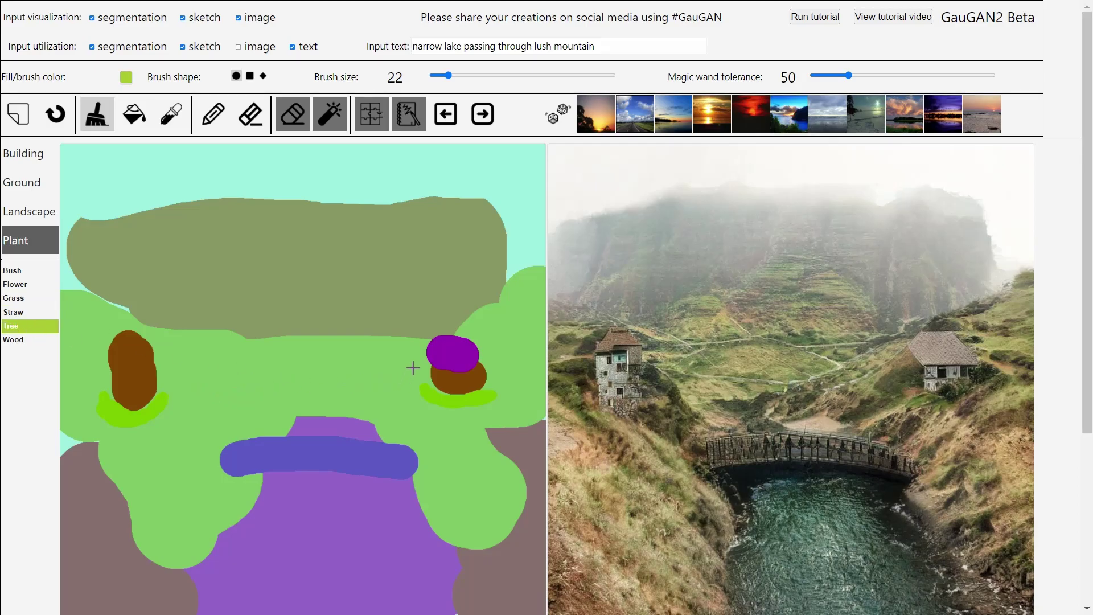
mouse_move(345, 353)
left_mouse_down()
mouse_move(320, 347)
mouse_move(319, 327)
mouse_move(291, 323)
left_mouse_up()
mouse_move(254, 357)
left_mouse_down()
mouse_move(253, 321)
mouse_move(229, 321)
left_mouse_up()
mouse_move(364, 351)
left_mouse_down()
mouse_move(386, 323)
mouse_move(403, 334)
mouse_move(411, 312)
left_mouse_up()
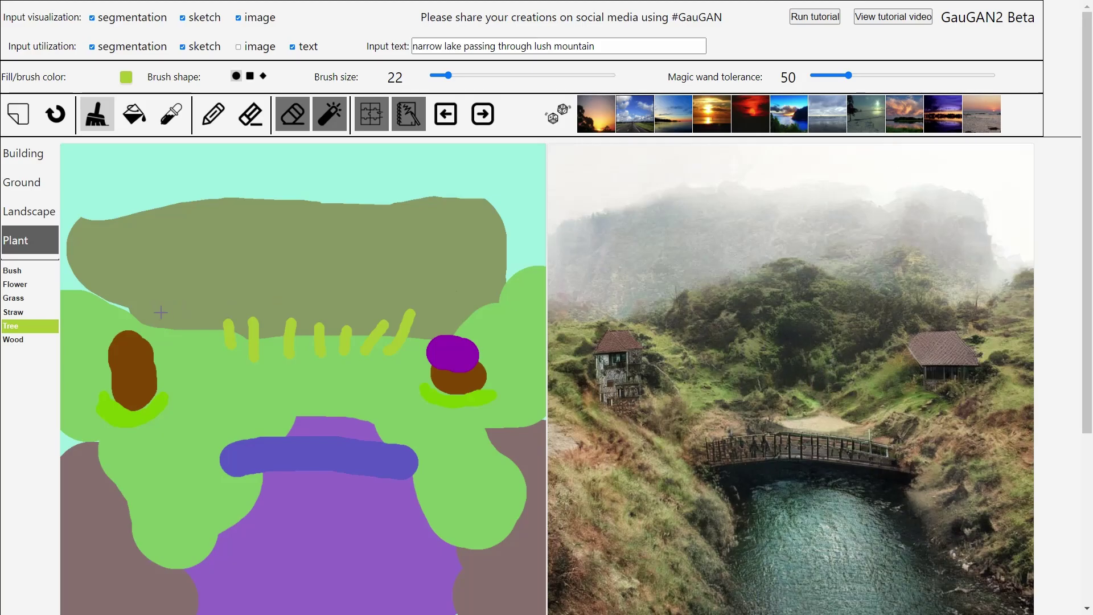
- Paint flowers along both riverbanks below and above the bridge with brush size 22 and regenerate the image
left_click(24, 286)
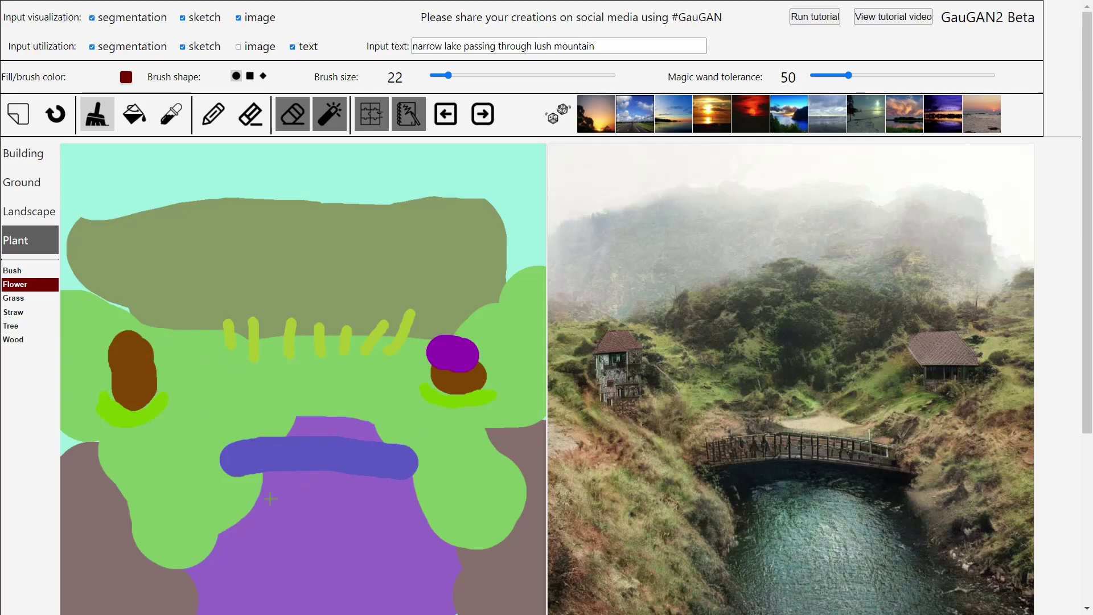
left_click_drag(256, 480, 190, 561)
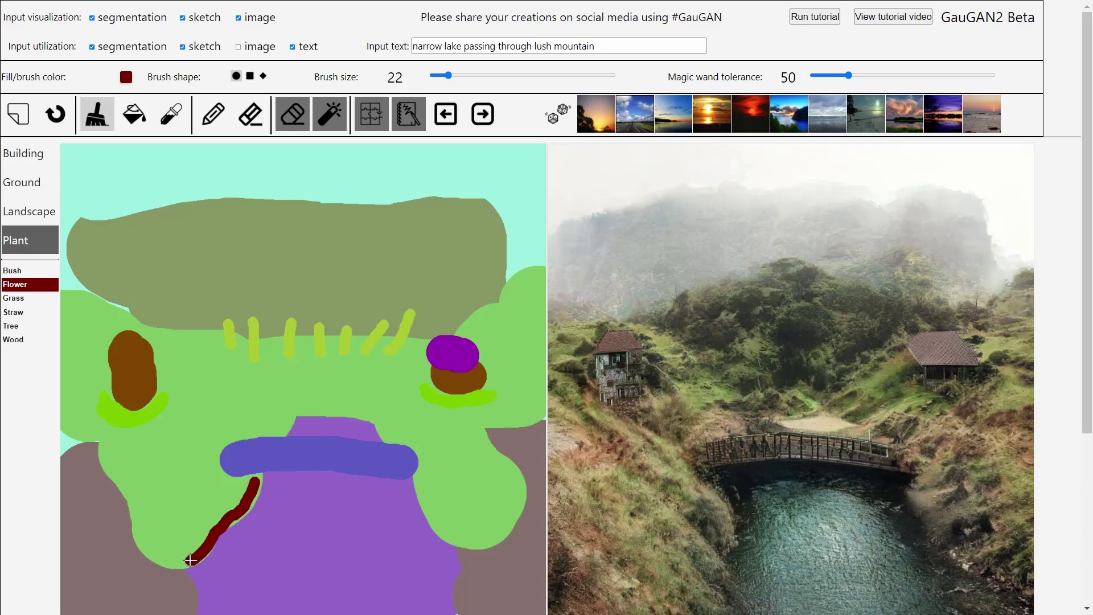
mouse_move(415, 481)
left_mouse_down()
mouse_move(448, 536)
mouse_move(479, 545)
left_mouse_up()
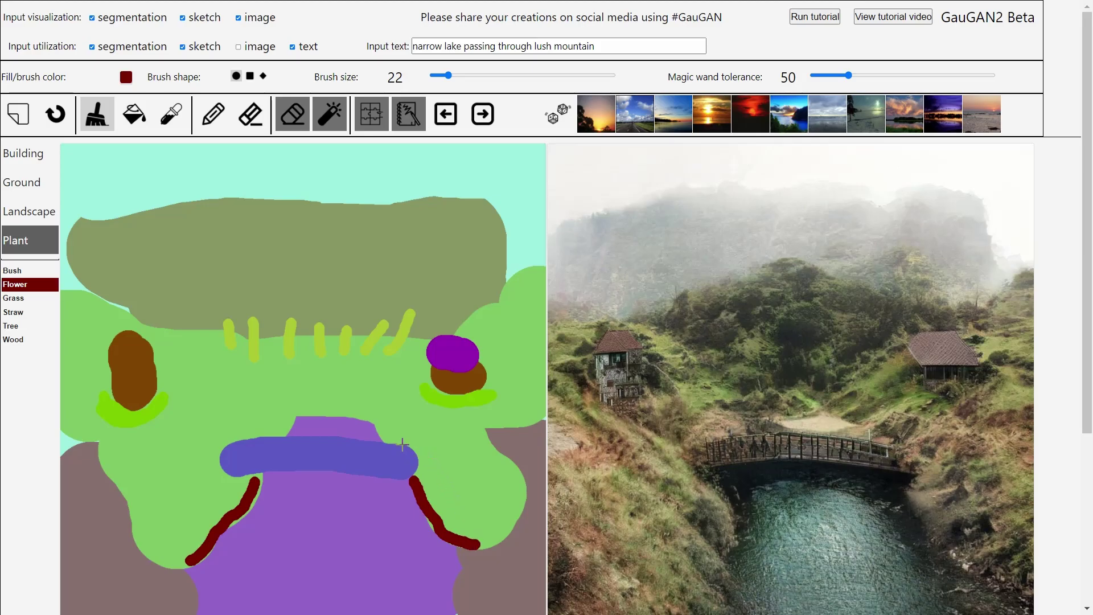
mouse_move(401, 437)
left_mouse_down()
mouse_move(376, 415)
mouse_move(412, 438)
left_mouse_up()
left_click_drag(290, 407, 280, 428)
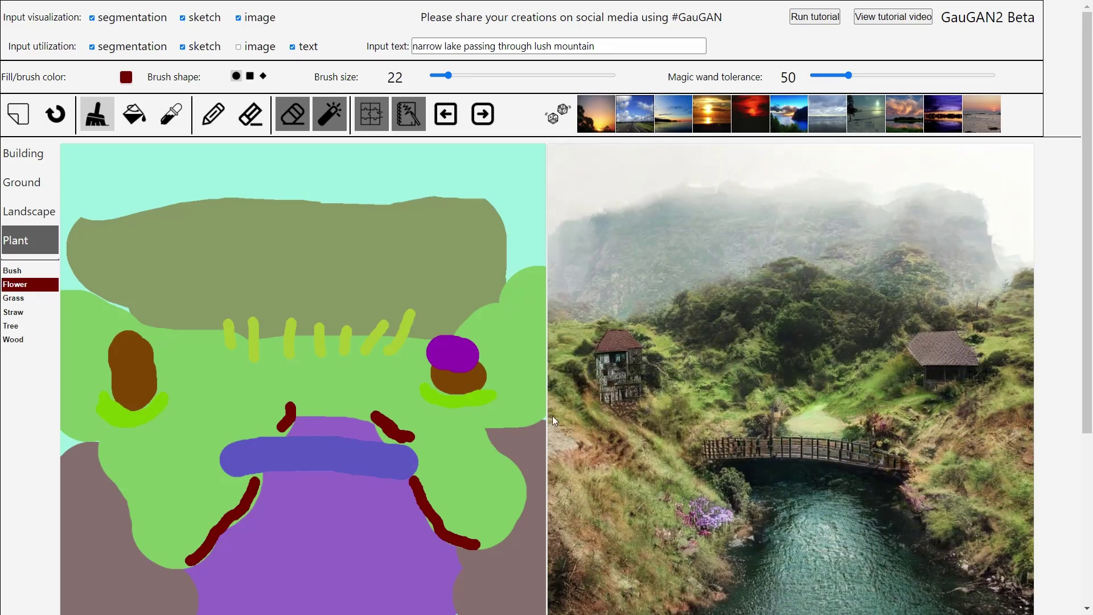
- Scatter small flower patches across both hillsides and apply two random styles to the regenerated image
left_click_drag(245, 380, 235, 386)
left_click_drag(200, 422, 171, 474)
left_click(172, 500)
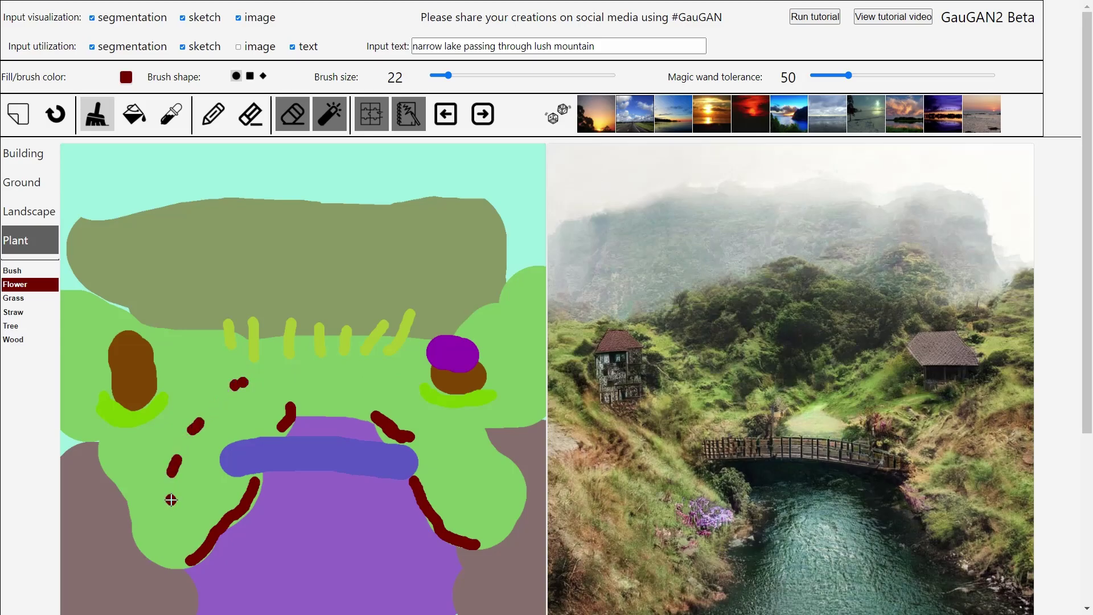
left_click_drag(344, 376, 373, 377)
left_click_drag(389, 393, 398, 402)
left_click_drag(447, 450, 484, 494)
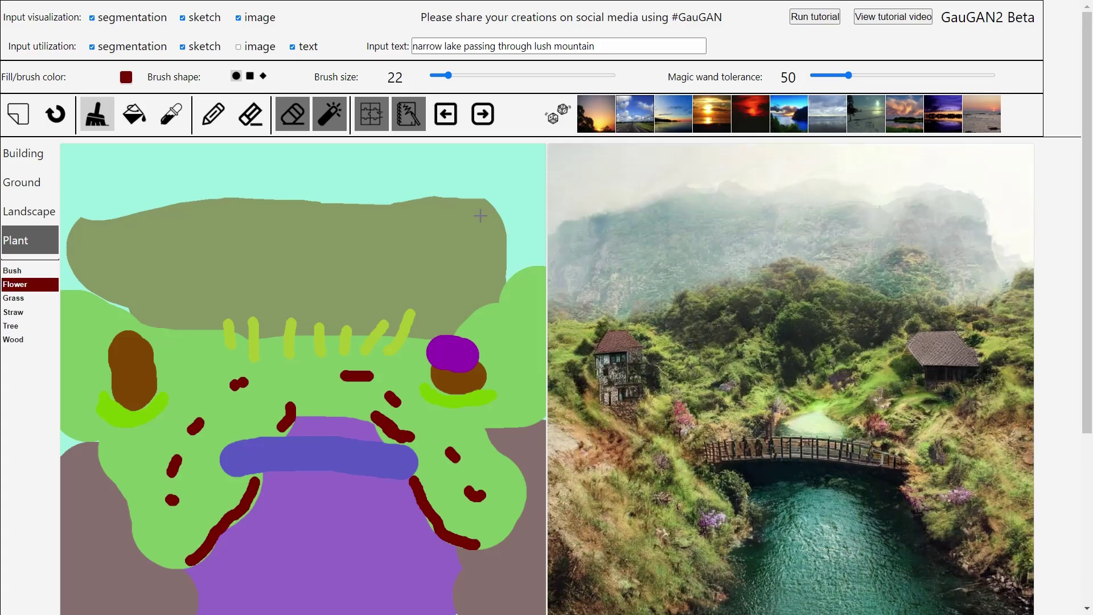
left_click(551, 118)
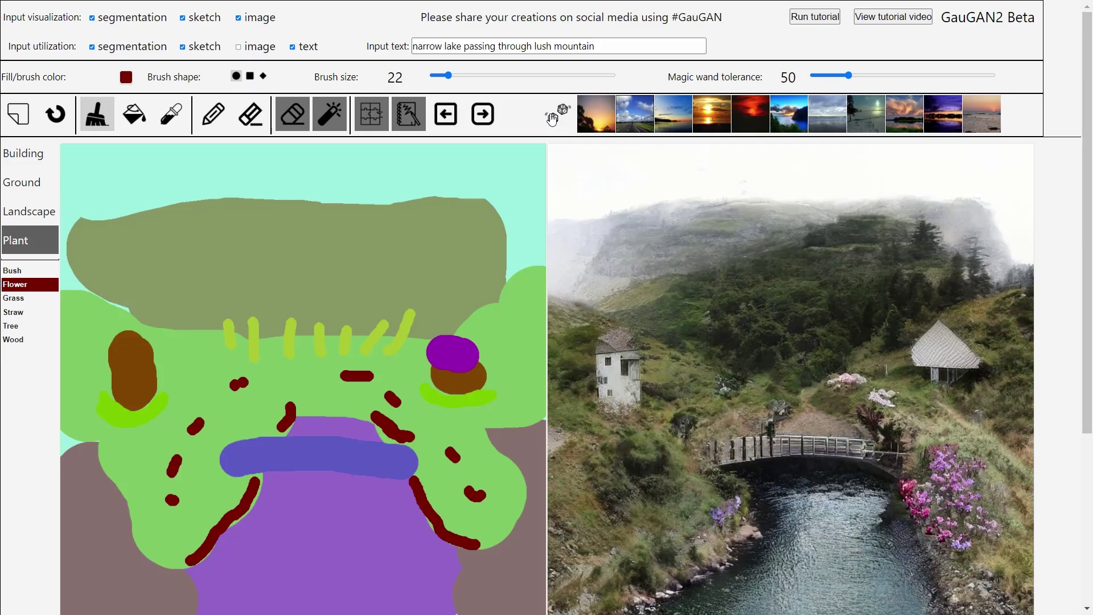
left_click(551, 118)
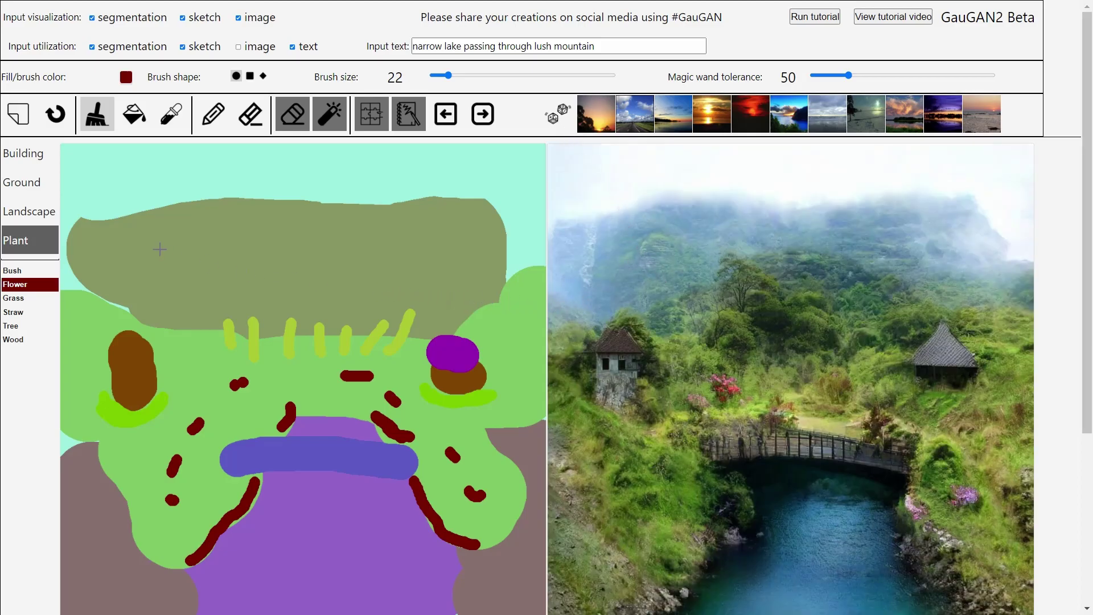
- Paint the left hillside house taller and wider with the House material at brush size 58 and regenerate the image
left_click(24, 155)
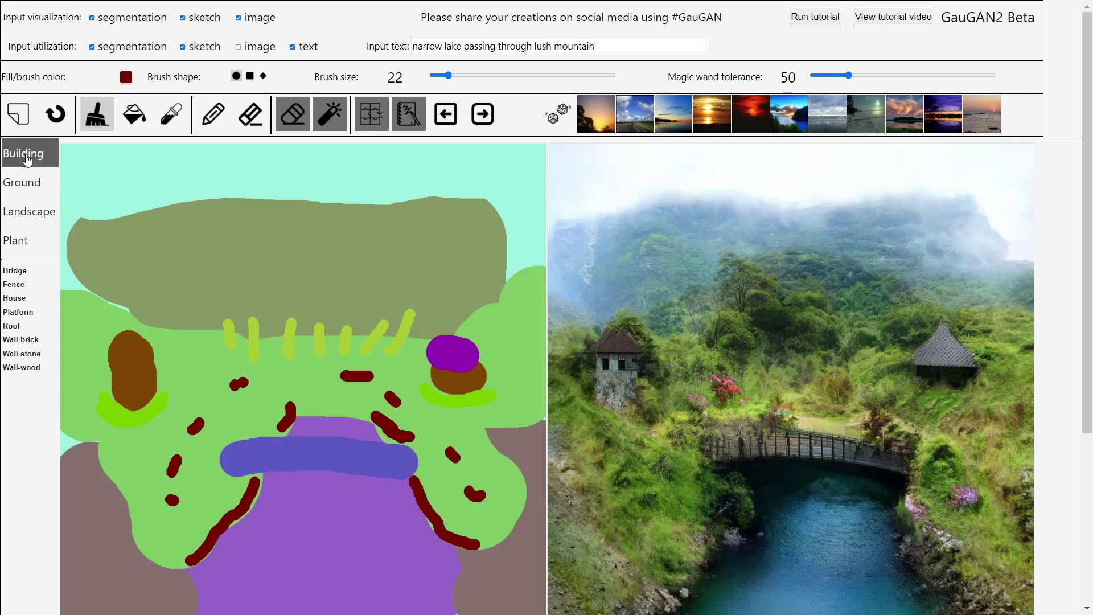
left_click(16, 299)
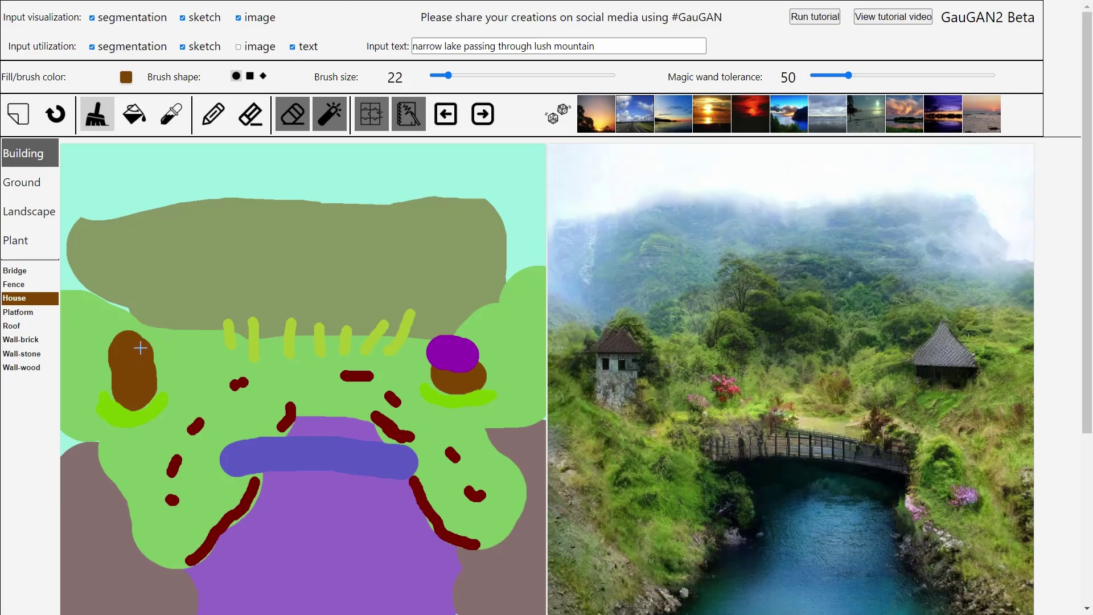
left_click_drag(143, 320, 124, 326)
left_click_drag(448, 75, 476, 76)
mouse_move(135, 336)
left_mouse_down()
mouse_move(139, 317)
mouse_move(127, 352)
mouse_move(144, 325)
mouse_move(127, 302)
mouse_move(144, 325)
mouse_move(132, 365)
left_mouse_up()
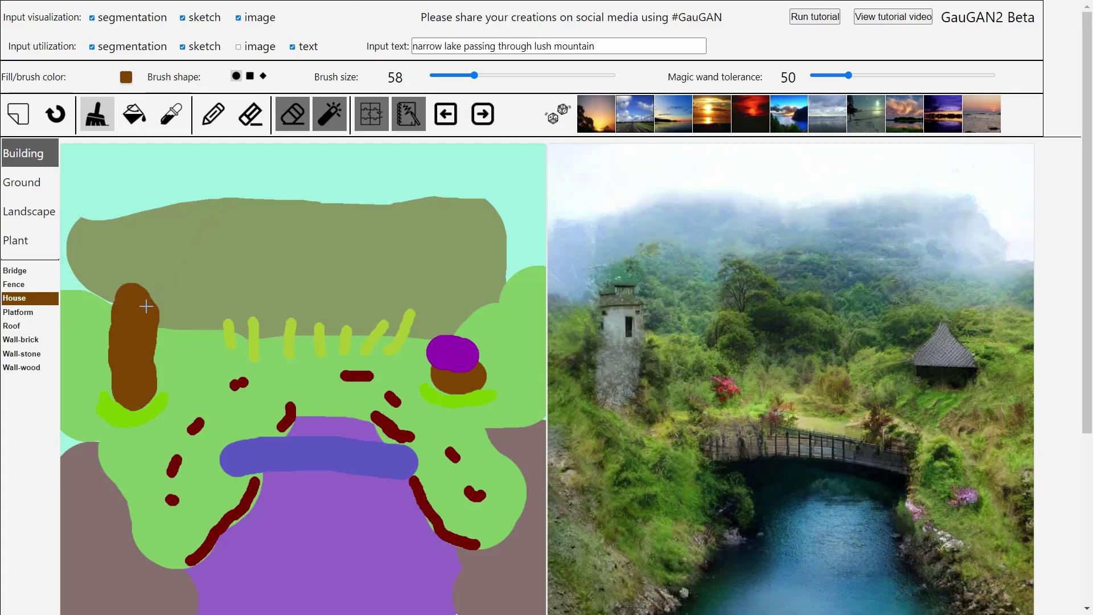
mouse_move(116, 314)
left_mouse_down()
mouse_move(113, 378)
mouse_move(140, 381)
mouse_move(155, 342)
mouse_move(147, 310)
mouse_move(105, 314)
mouse_move(140, 288)
left_mouse_up()
left_click(484, 115)
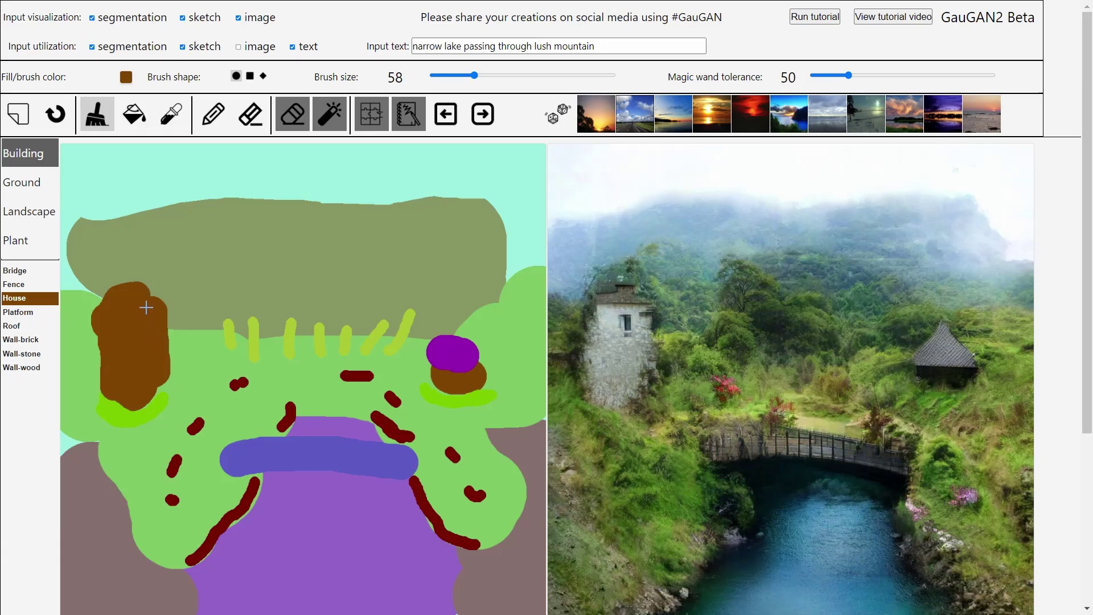
- Extend the left house upward past the mountain top into a tall tower and apply two random styles to the regenerated image
mouse_move(154, 298)
left_mouse_down()
mouse_move(134, 263)
mouse_move(107, 292)
mouse_move(121, 267)
mouse_move(118, 199)
mouse_move(111, 261)
mouse_move(117, 207)
mouse_move(133, 202)
mouse_move(142, 252)
mouse_move(122, 193)
mouse_move(108, 271)
left_mouse_up()
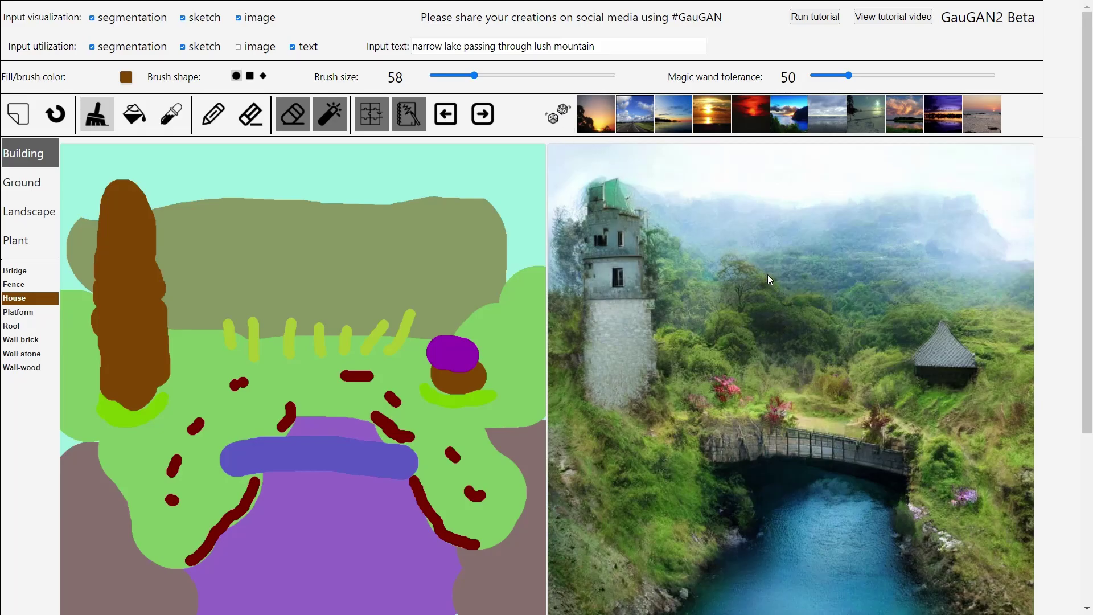
left_click(558, 113)
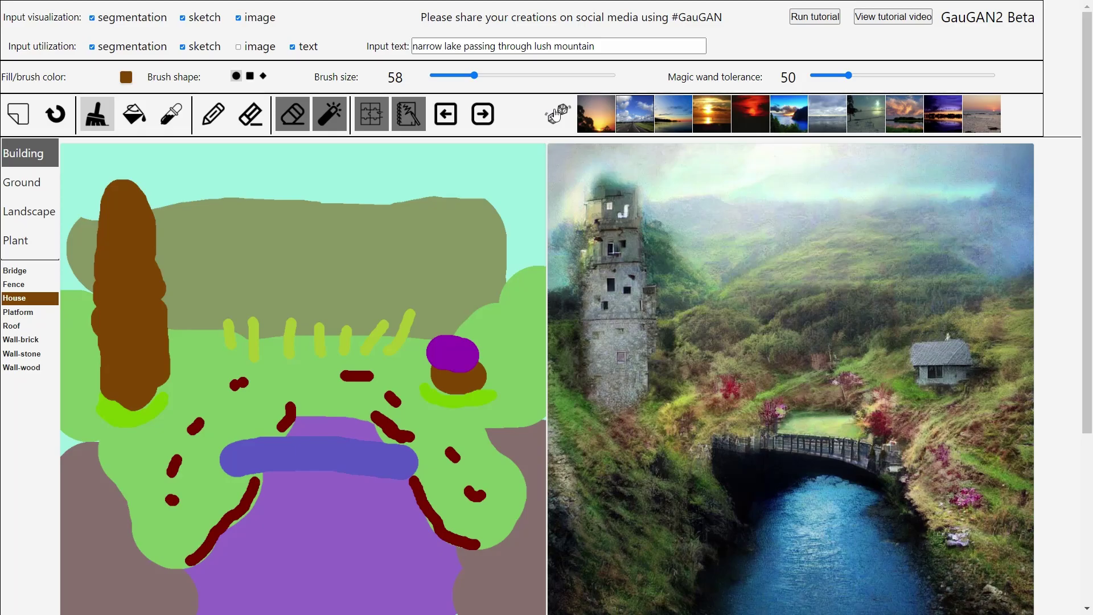
left_click(555, 116)
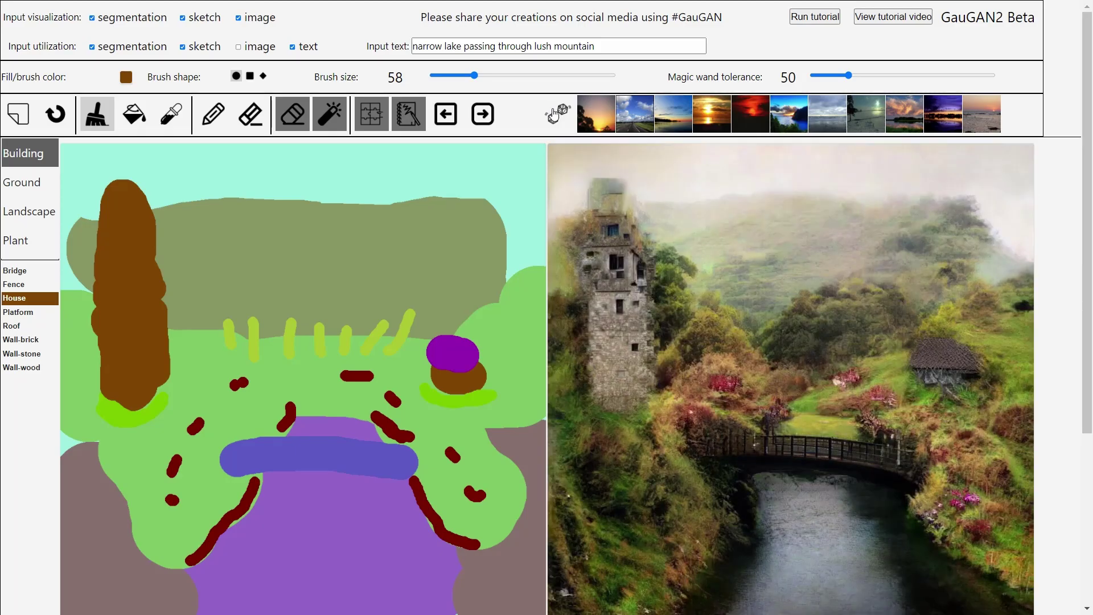